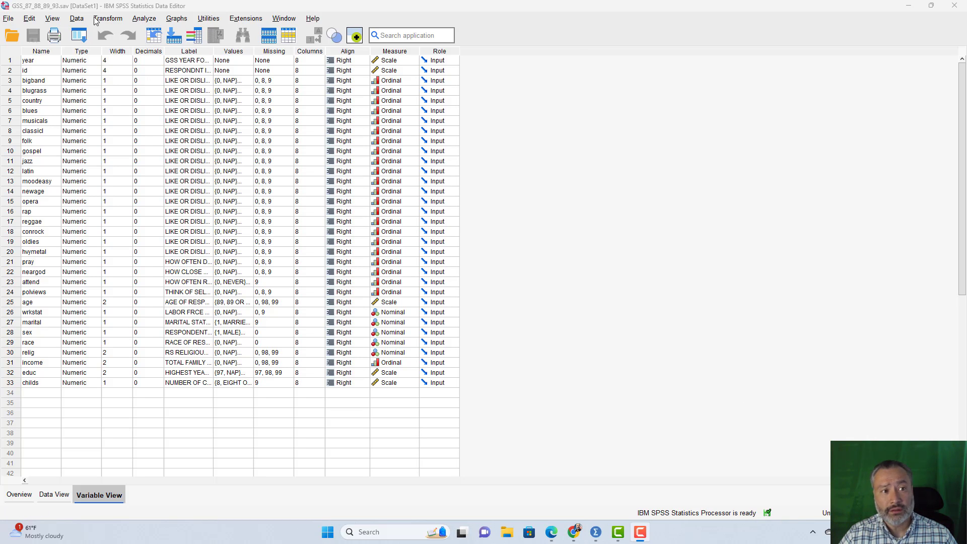
Set Select Cases to keep only cases where year = 1993, filtering out the rest.
left_click(79, 19)
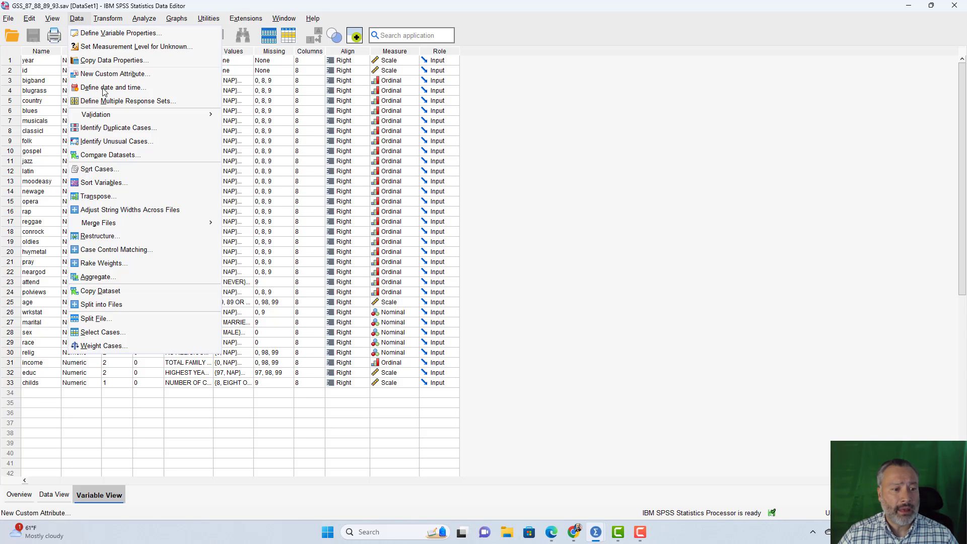
left_click(99, 332)
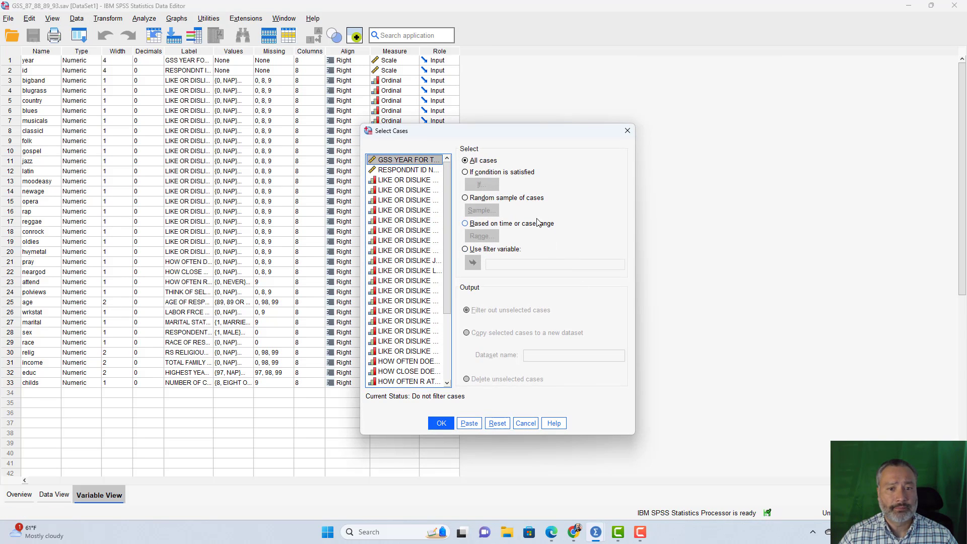
left_click(466, 173)
left_click(488, 188)
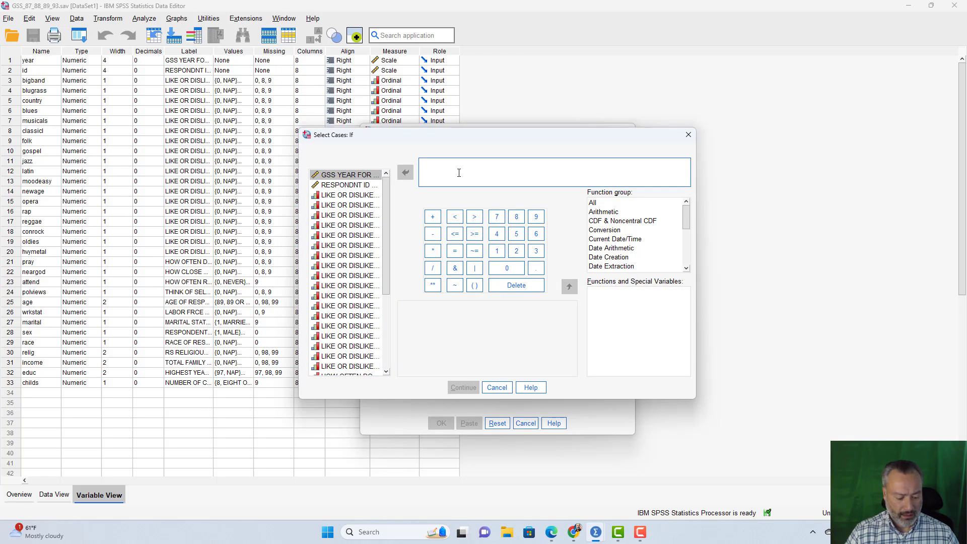
type("year = 1993")
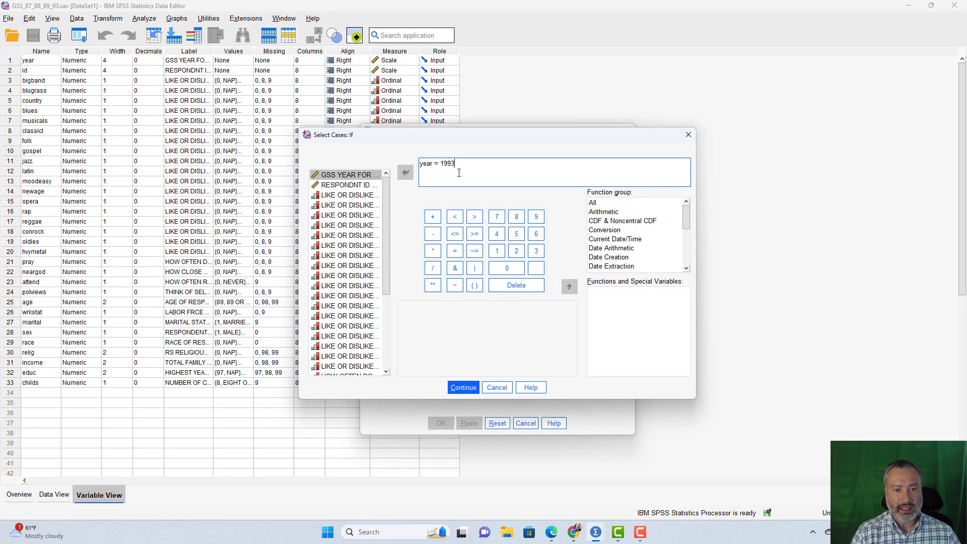
left_click(462, 387)
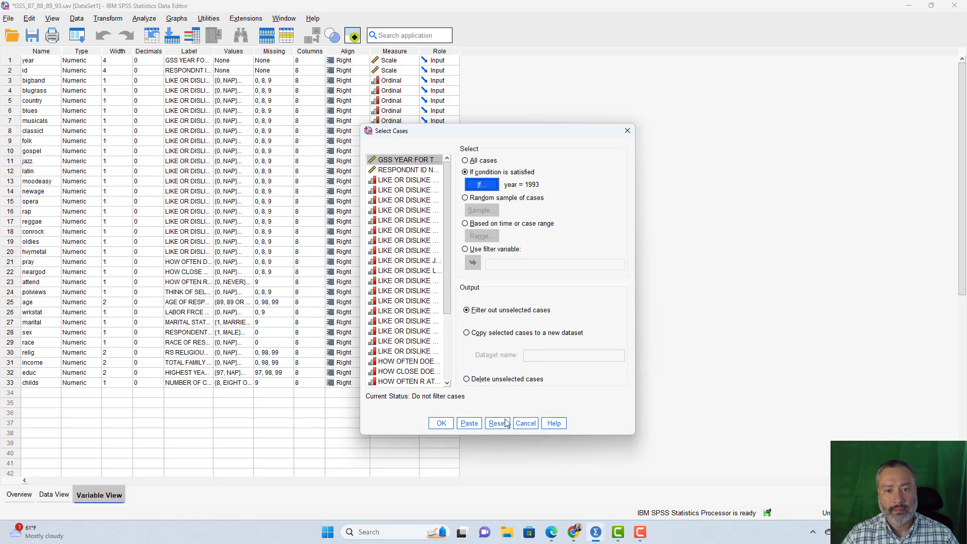
Paste the year = 1993 filter into syntax and run all of it.
left_click(469, 424)
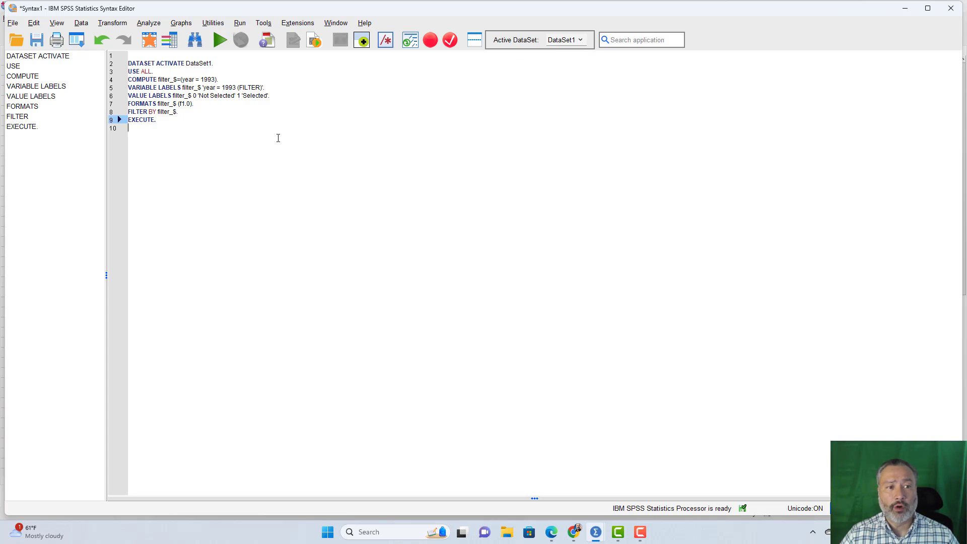
key("ctrl+a")
left_click(220, 39)
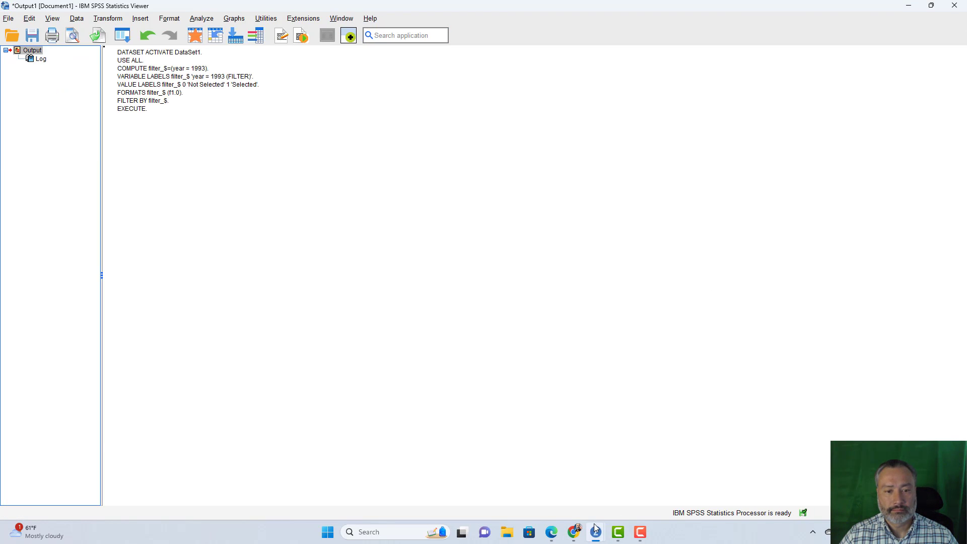
Return to the Data Editor's Data View to see the filtered 1993 cases.
mouse_move(596, 534)
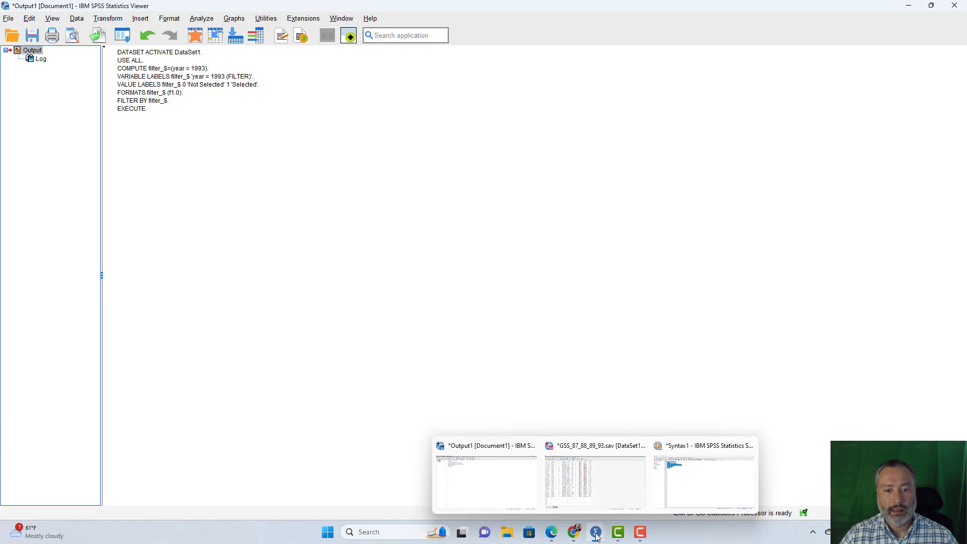
left_click(587, 480)
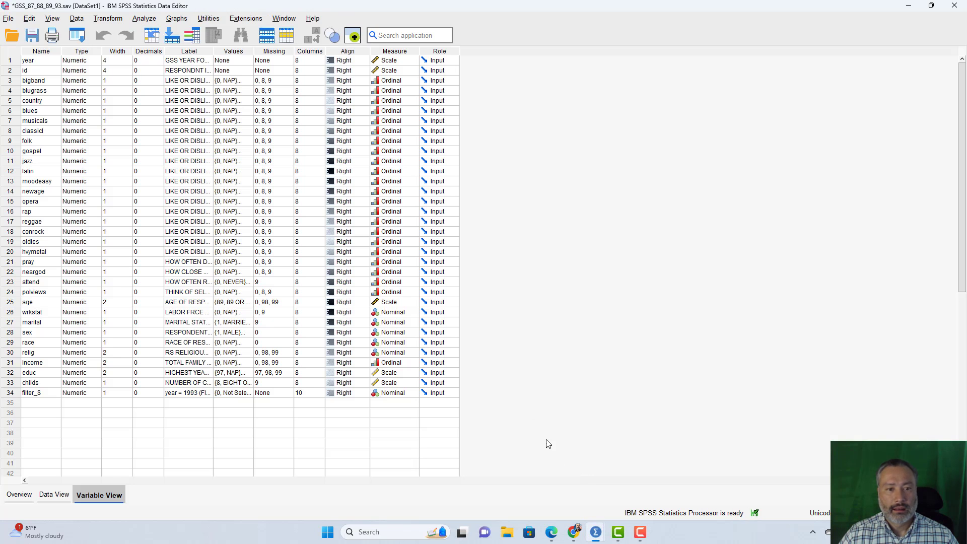
left_click(57, 494)
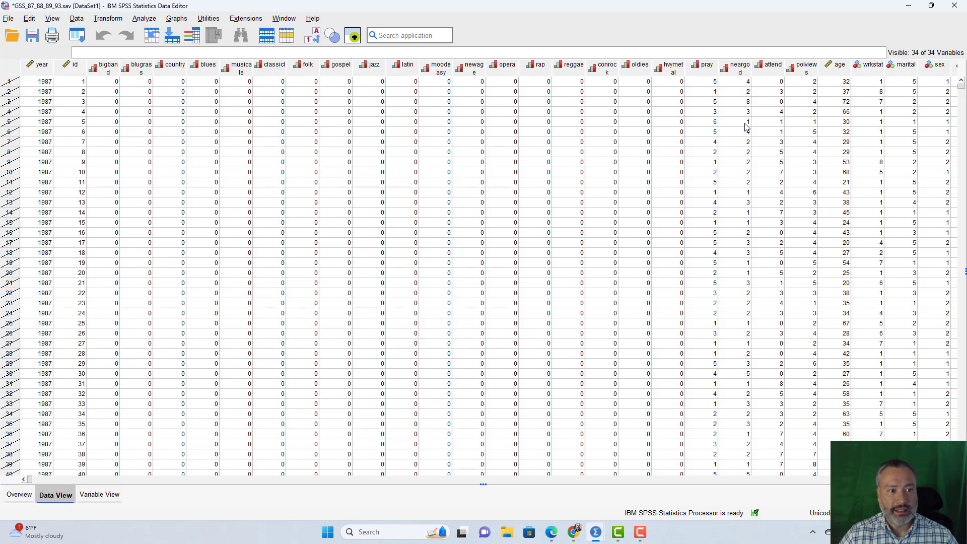
left_click_drag(961, 90, 936, 422)
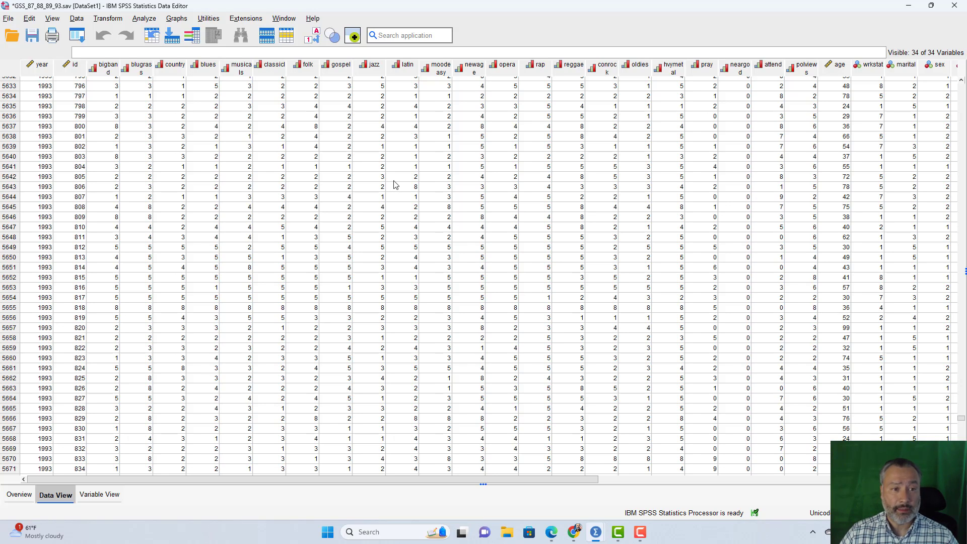
Open Independent-Samples Proportions under Analyze > Compare Means and Proportions.
left_click(146, 19)
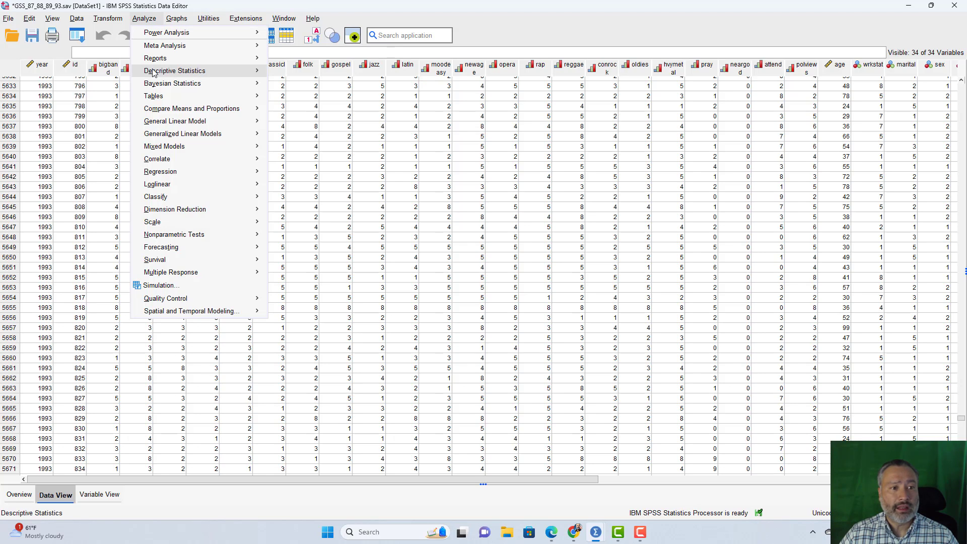
mouse_move(162, 112)
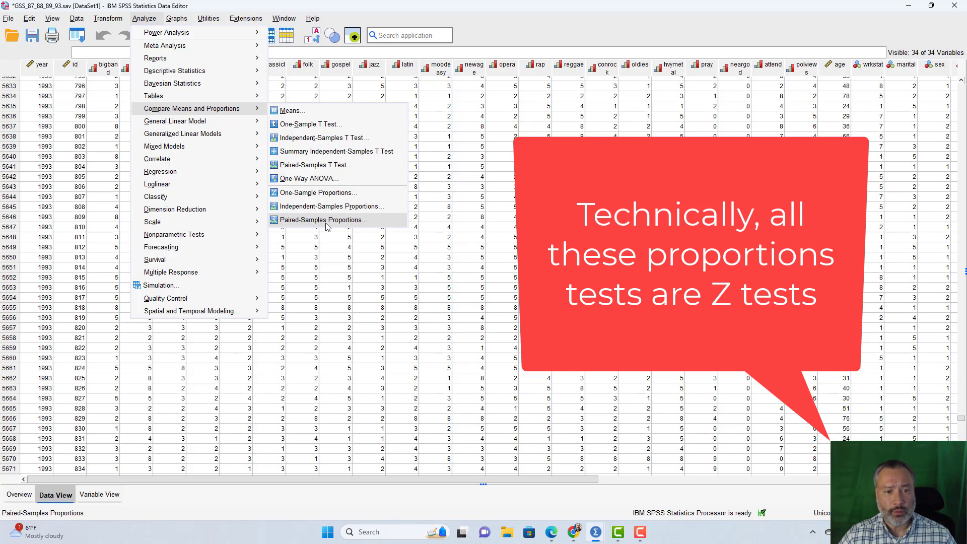
left_click(303, 208)
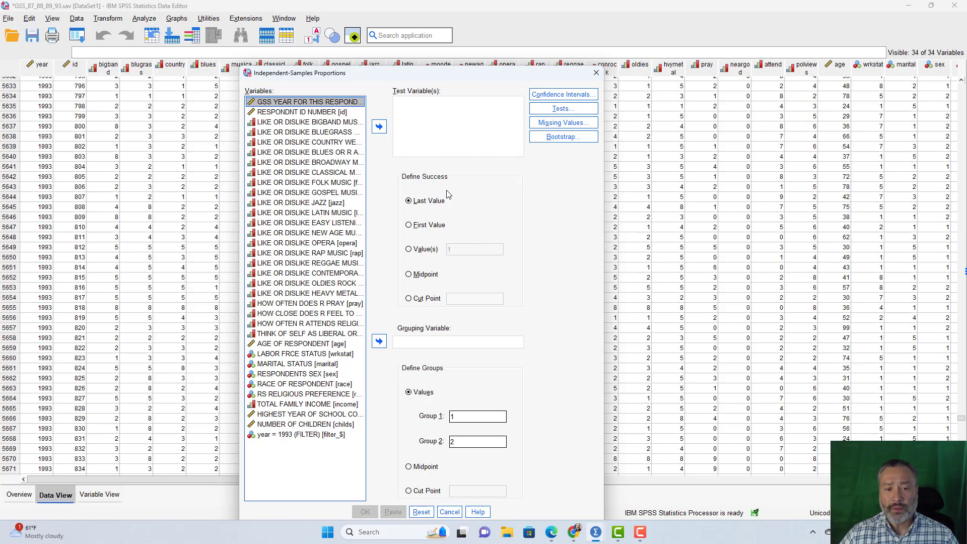
Test wrkstat across sex groups 1 and 2, first value as success, with the Wald H0 test.
left_click(299, 378)
left_click(379, 342)
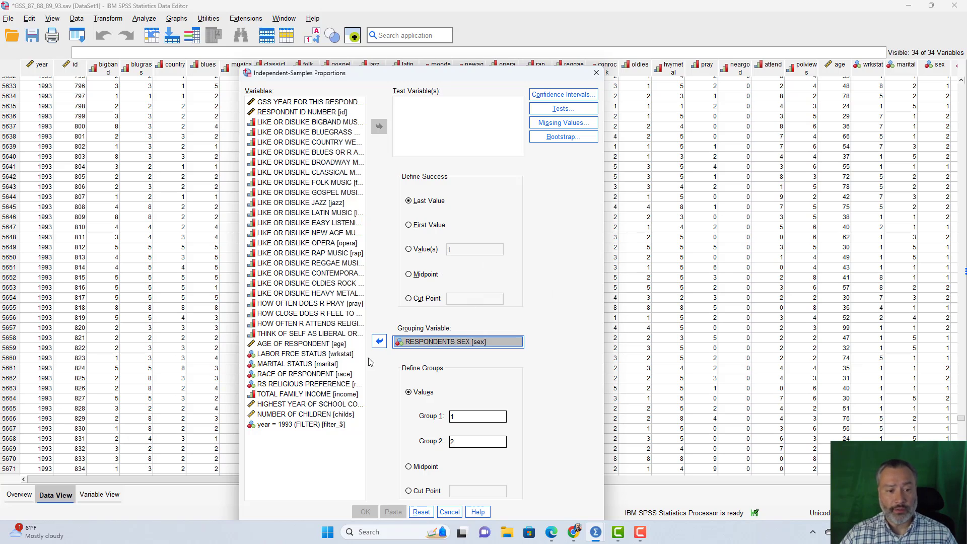
left_click(298, 354)
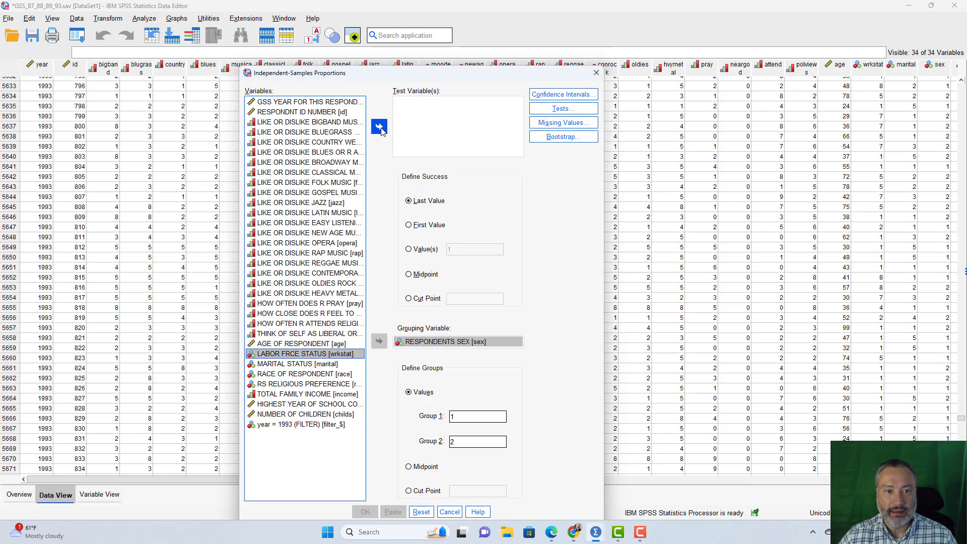
left_click(379, 127)
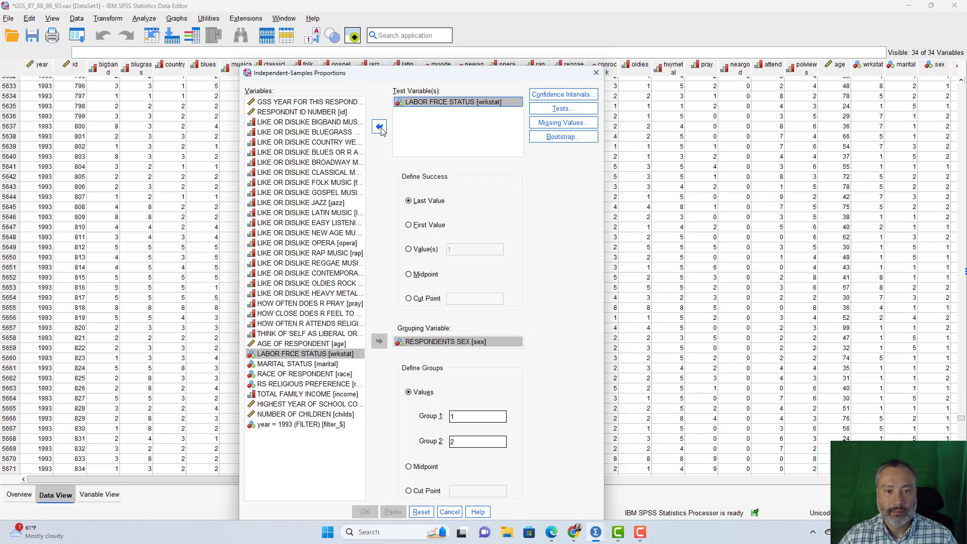
left_click(459, 106)
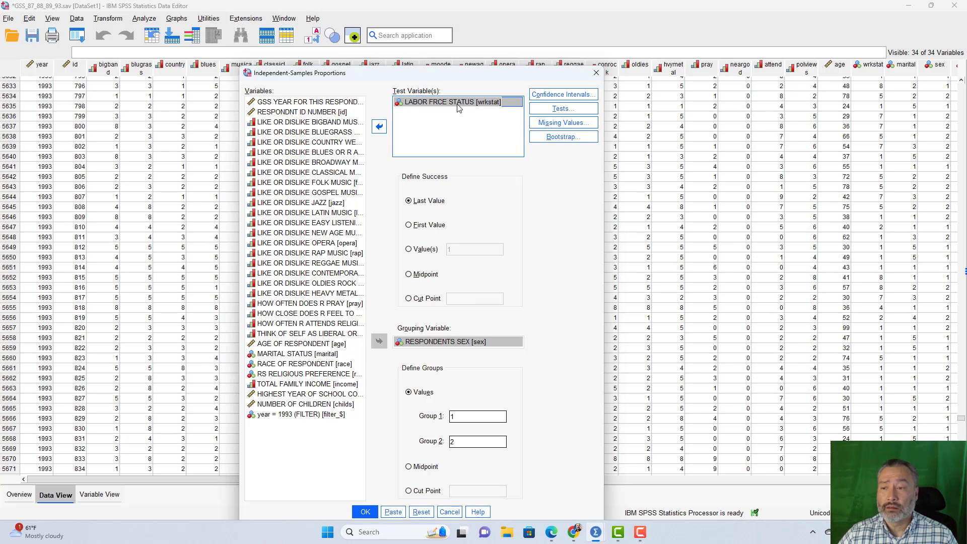
left_click(421, 103)
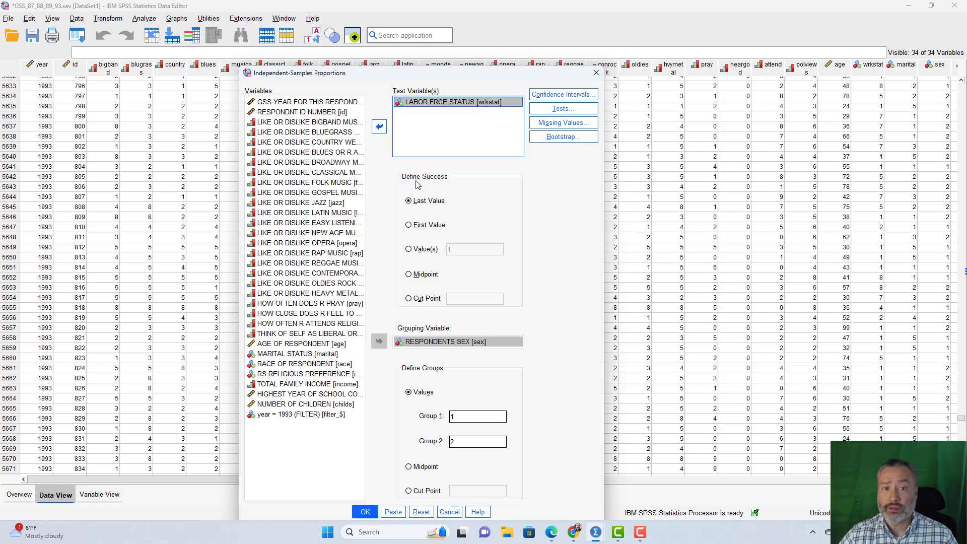
left_click(411, 228)
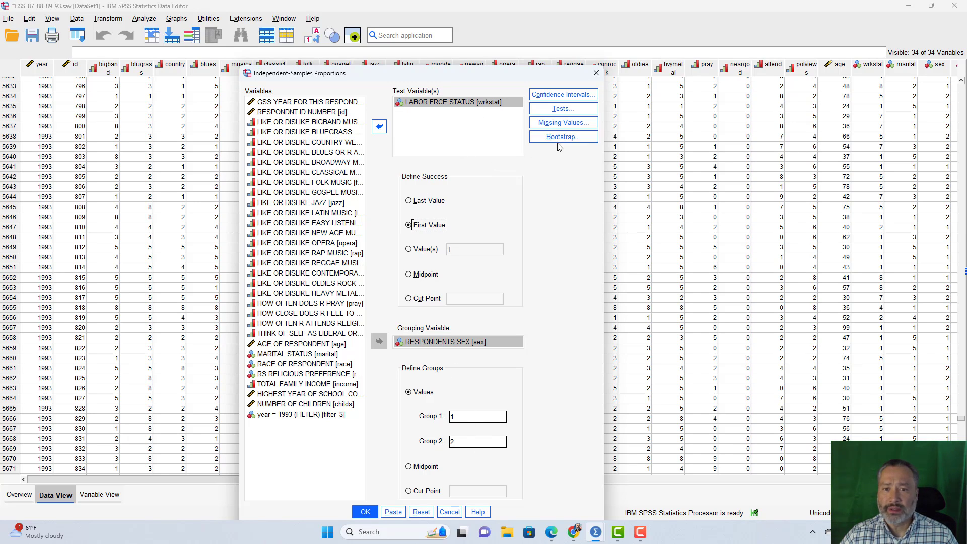
left_click(558, 108)
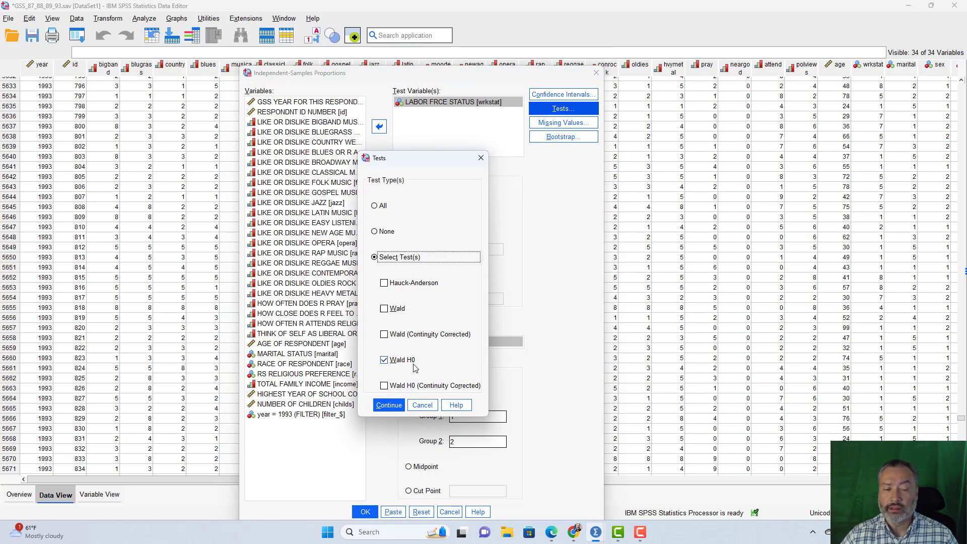
left_click(397, 404)
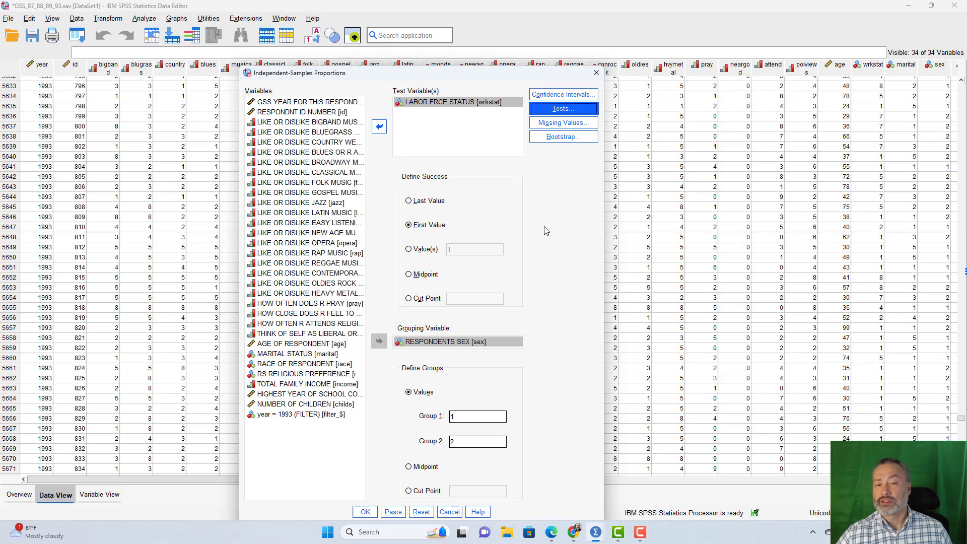
Paste the wrkstat-by-sex PROPORTIONS command into Syntax1 and run those lines.
key("Return")
mouse_move(595, 537)
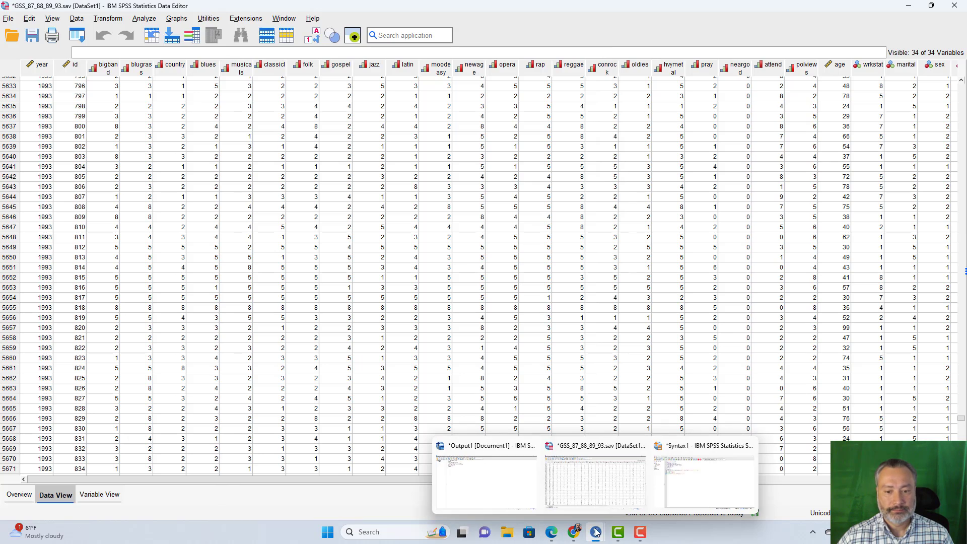
left_click(696, 504)
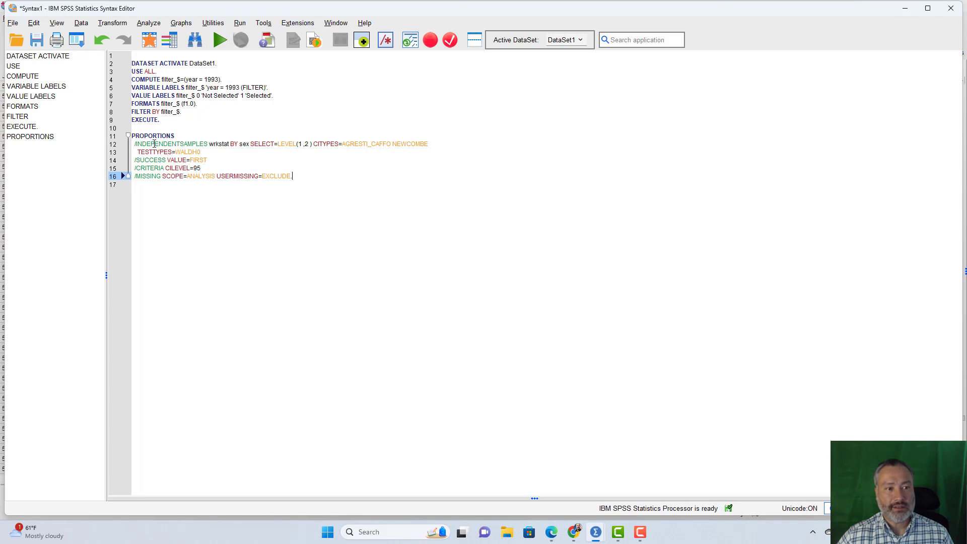
left_click_drag(317, 180, 132, 135)
left_click(226, 35)
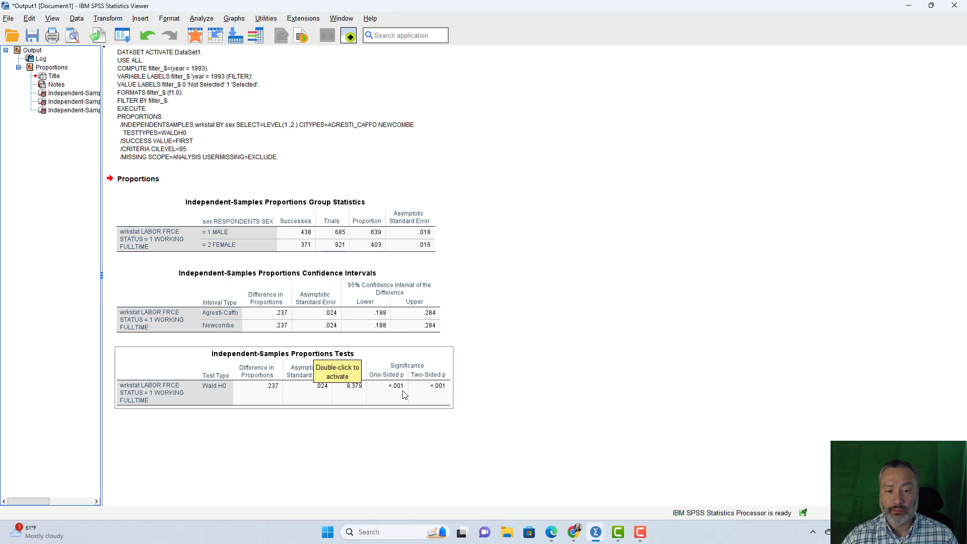
Bring the GSS_87_88_89_93.sav data grid back in front of the proportions output.
left_click(507, 385)
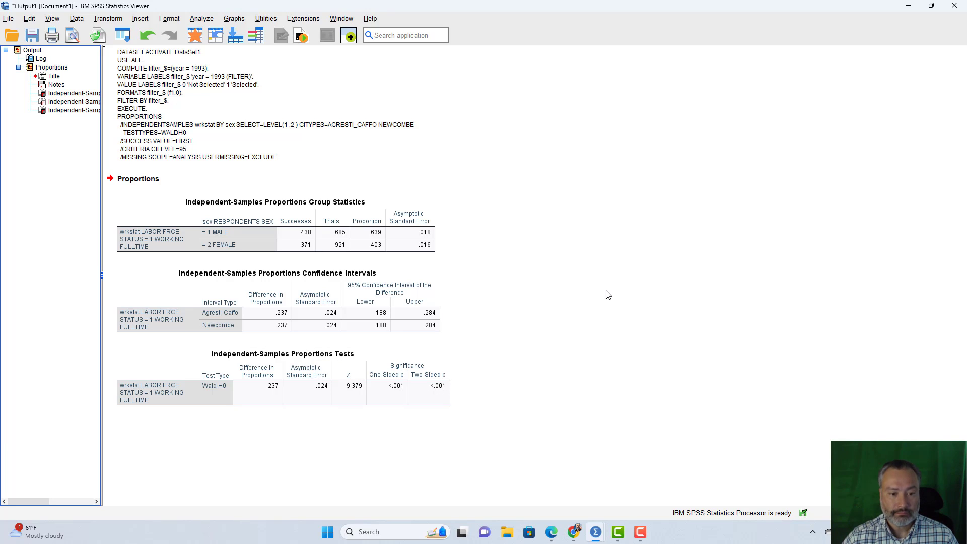
mouse_move(596, 532)
left_click(608, 485)
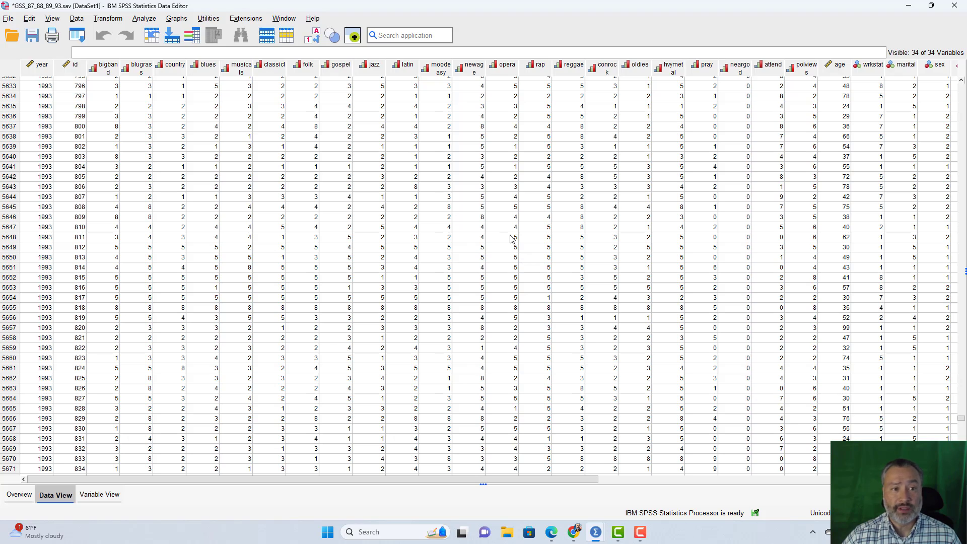
Start a Crosstabs table with wrkstat as rows and sex as columns.
left_click(144, 18)
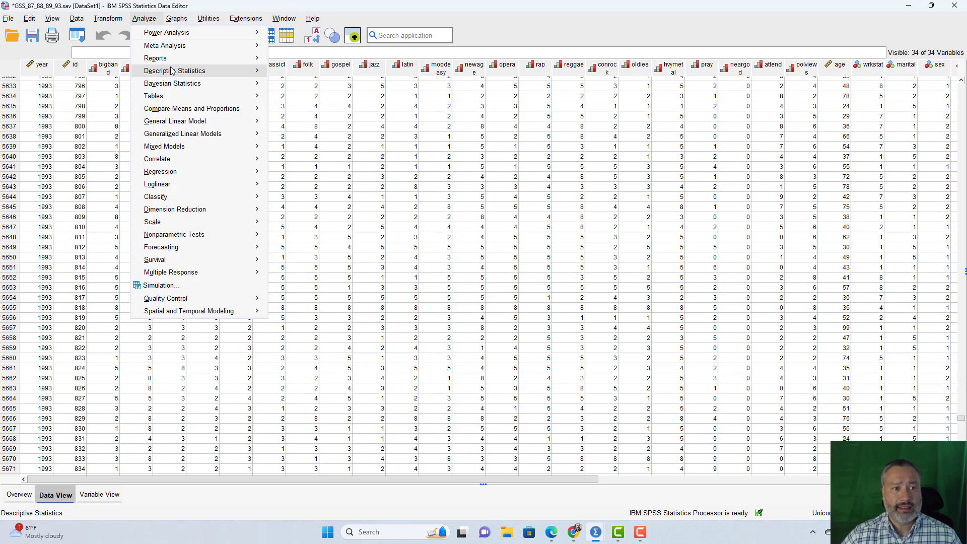
mouse_move(174, 76)
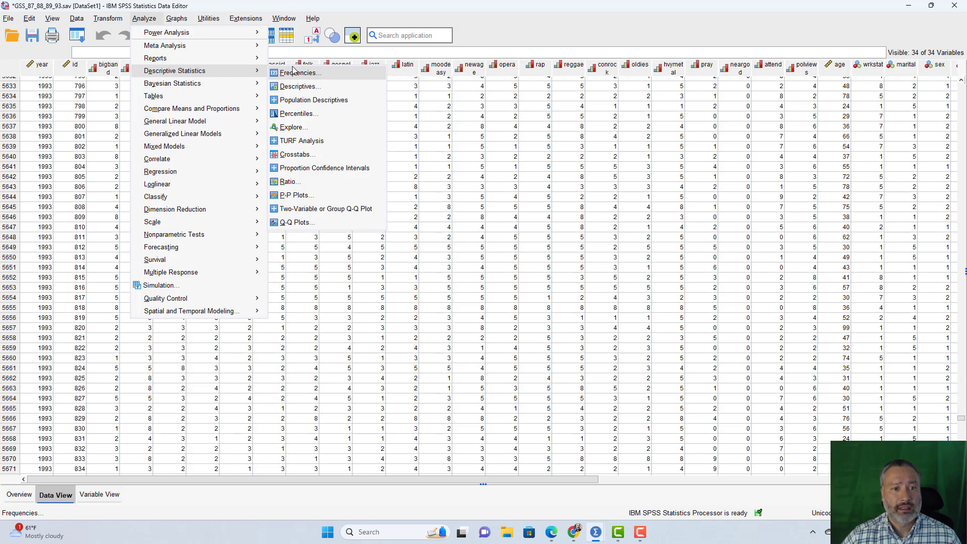
left_click(295, 157)
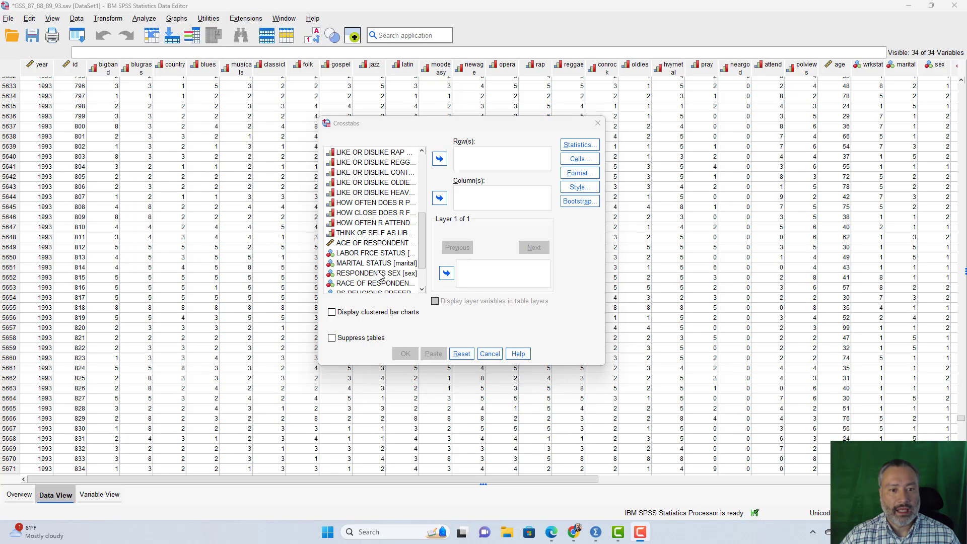
left_click(383, 273)
left_click(440, 200)
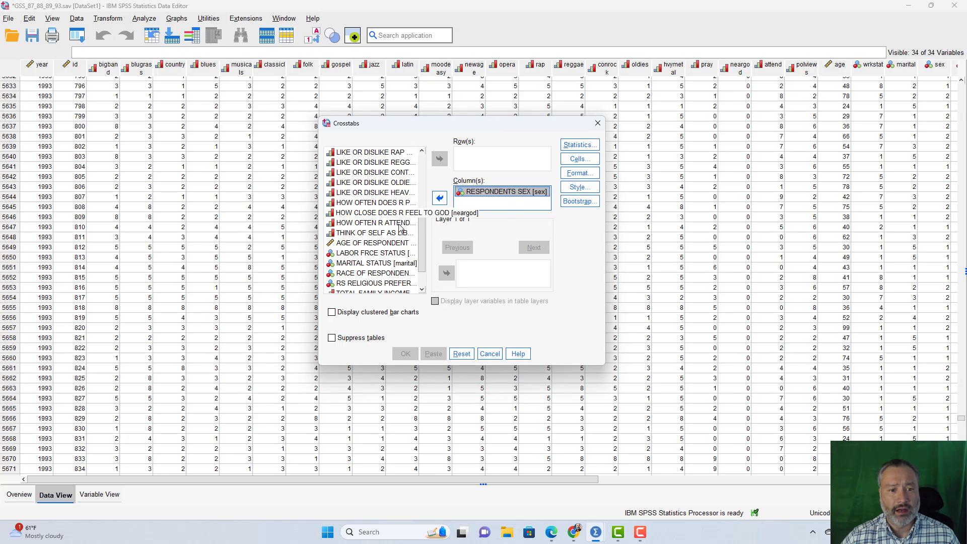
left_click(391, 257)
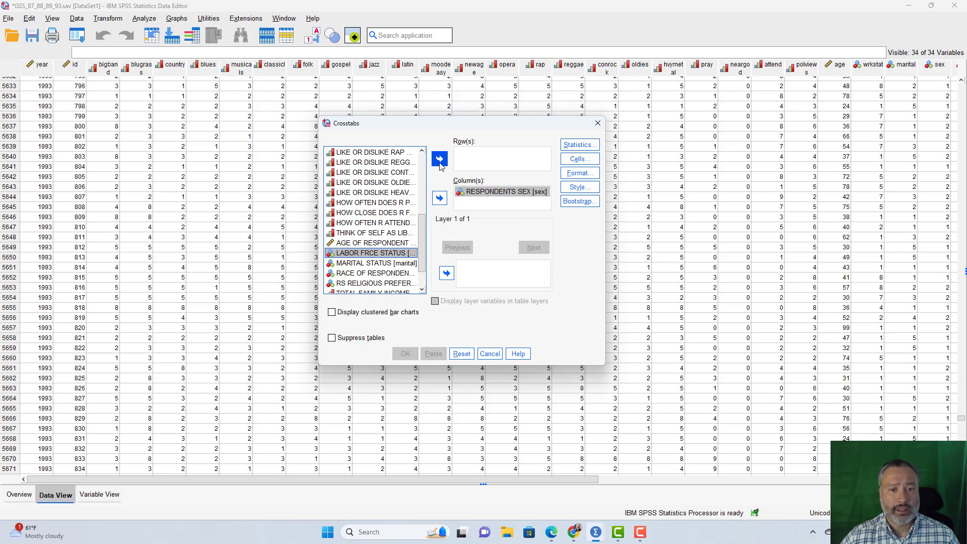
left_click(440, 159)
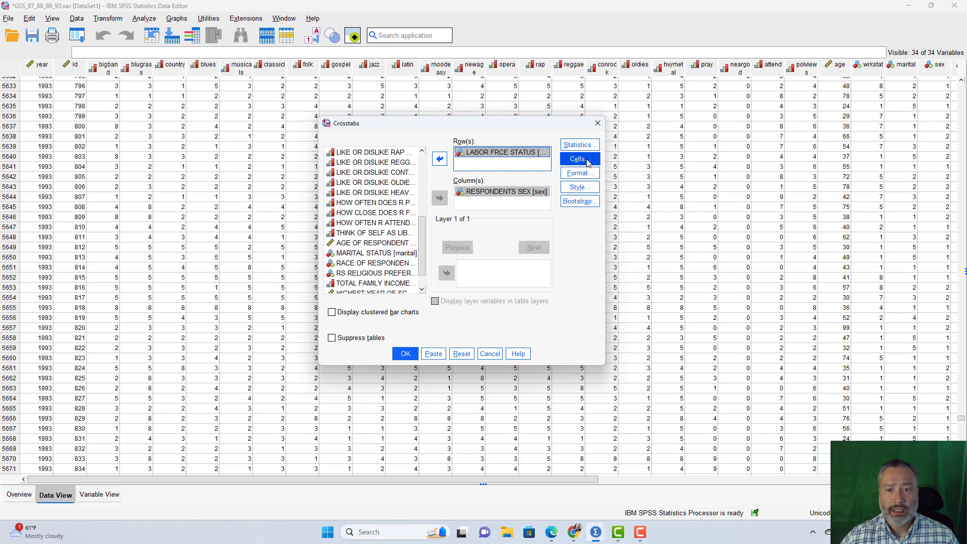
Request chi-square and phi and Cramer's V statistics for the crosstab.
left_click(579, 145)
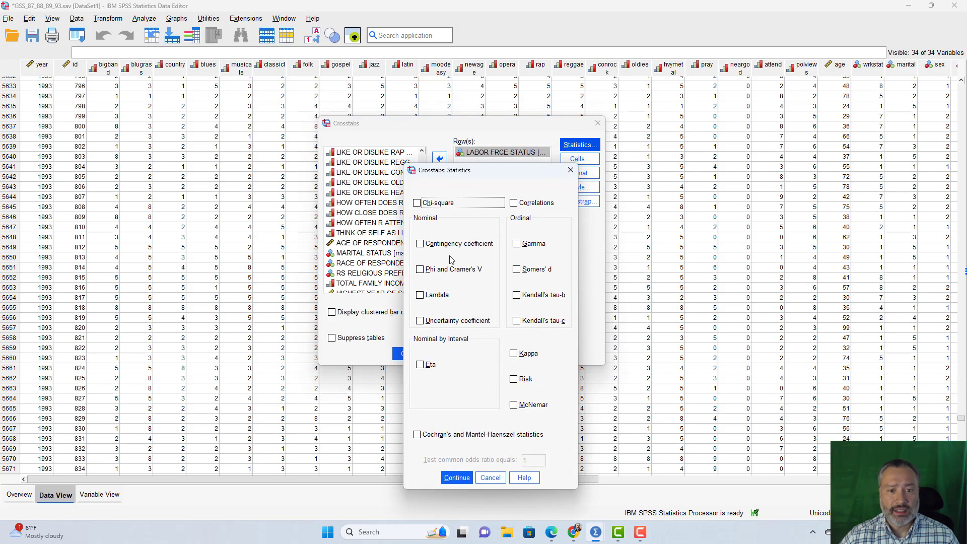
left_click(417, 203)
left_click(421, 270)
left_click(457, 479)
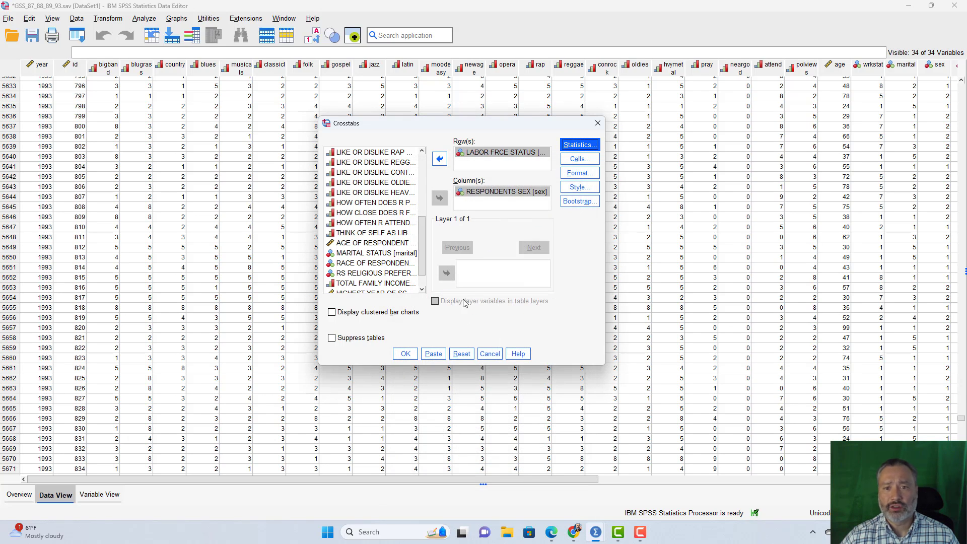
Show column percentages in the cells and paste the CROSSTABS command to syntax.
left_click(580, 159)
left_click(398, 358)
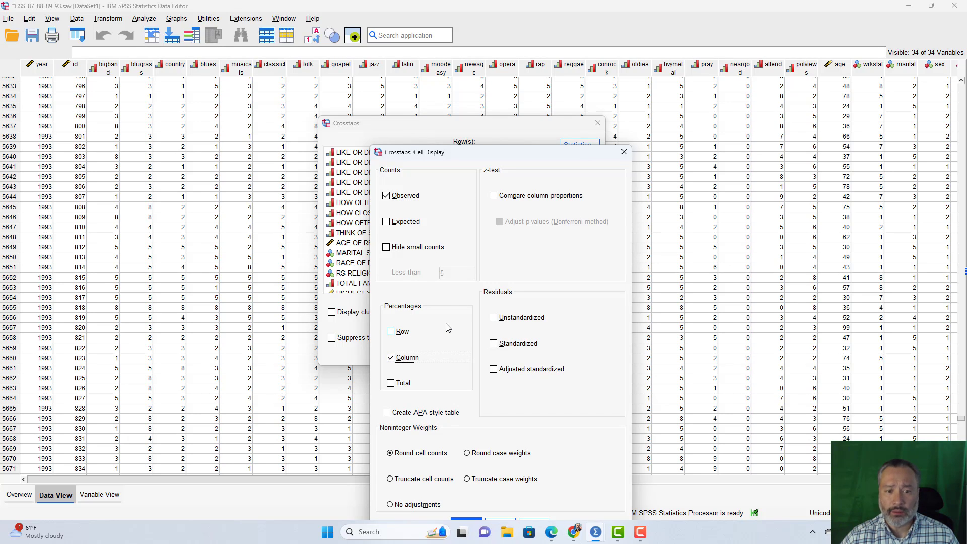
left_click_drag(524, 161, 537, 81)
left_click(480, 445)
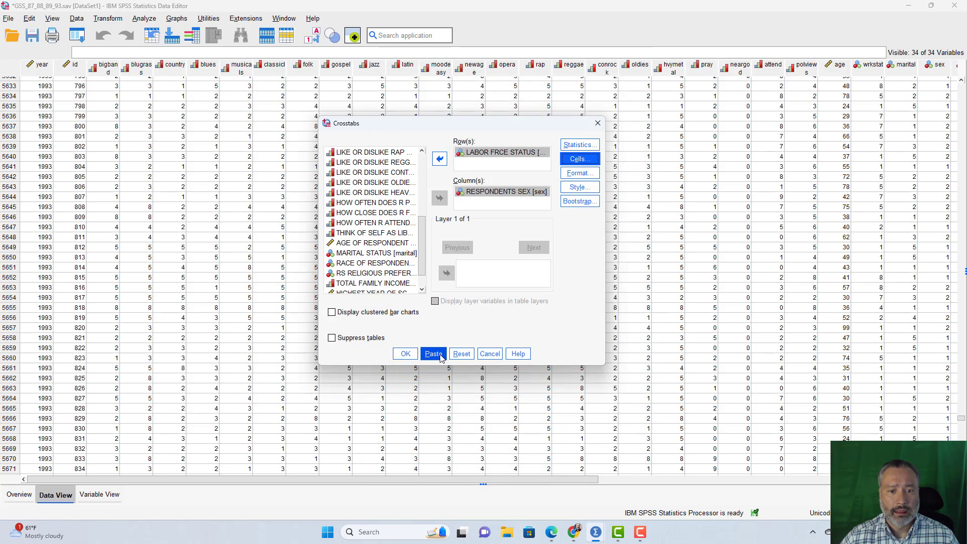
left_click(433, 354)
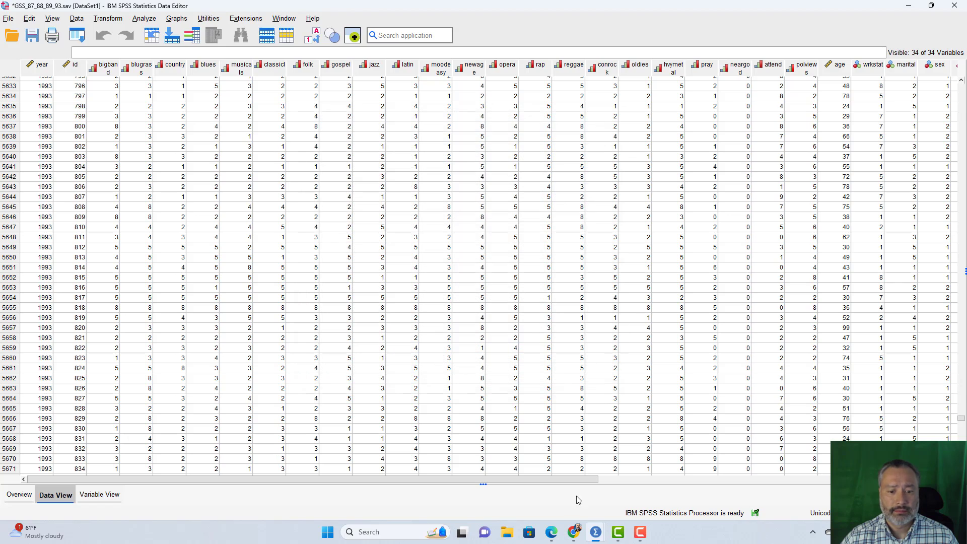
Run the CROSSTABS lines in the syntax window to produce the wrkstat-by-sex table.
mouse_move(596, 534)
left_click(677, 491)
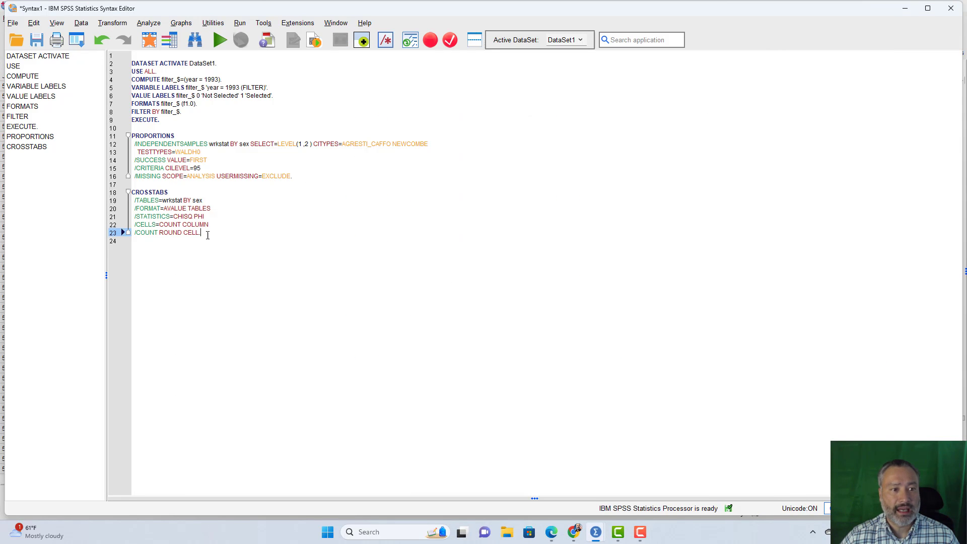
left_click_drag(204, 233, 130, 192)
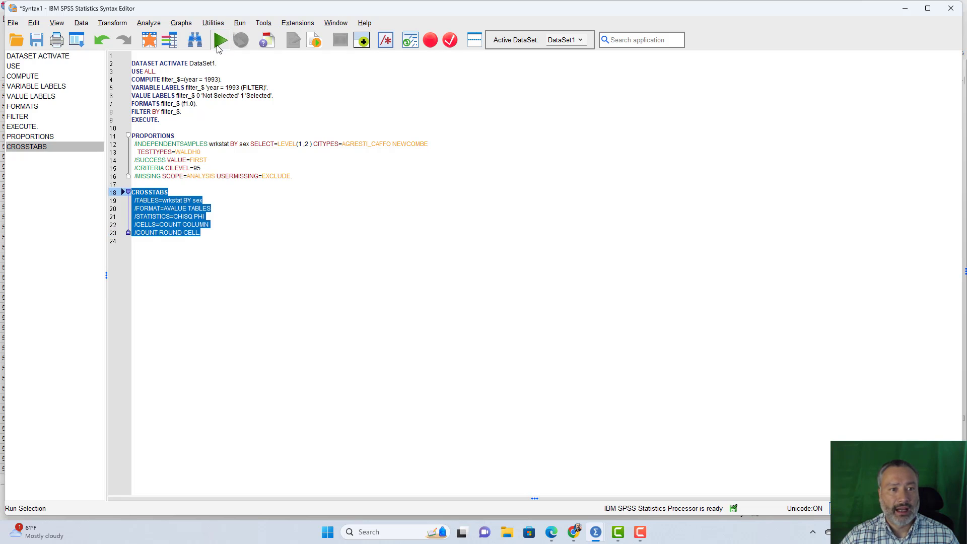
left_click(218, 44)
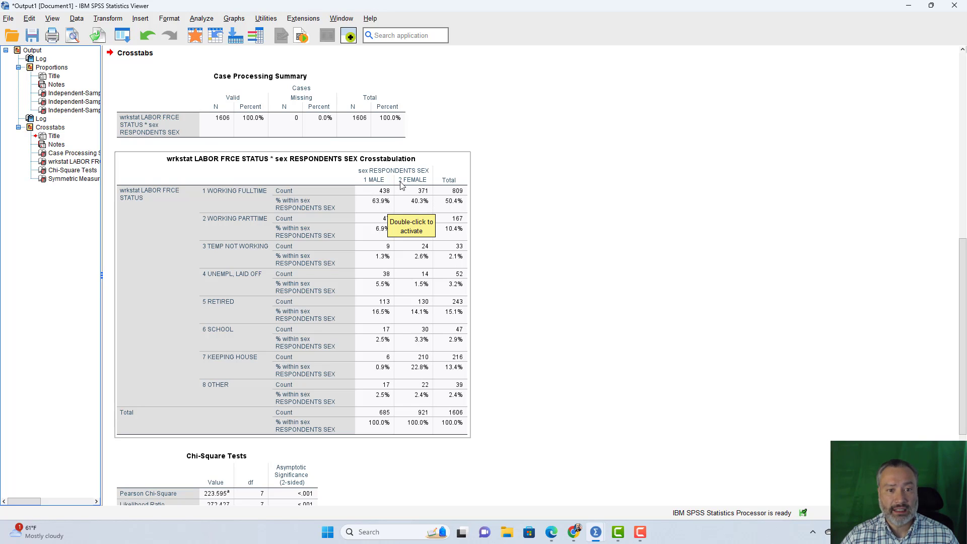
scroll(455, 247, "down", 5)
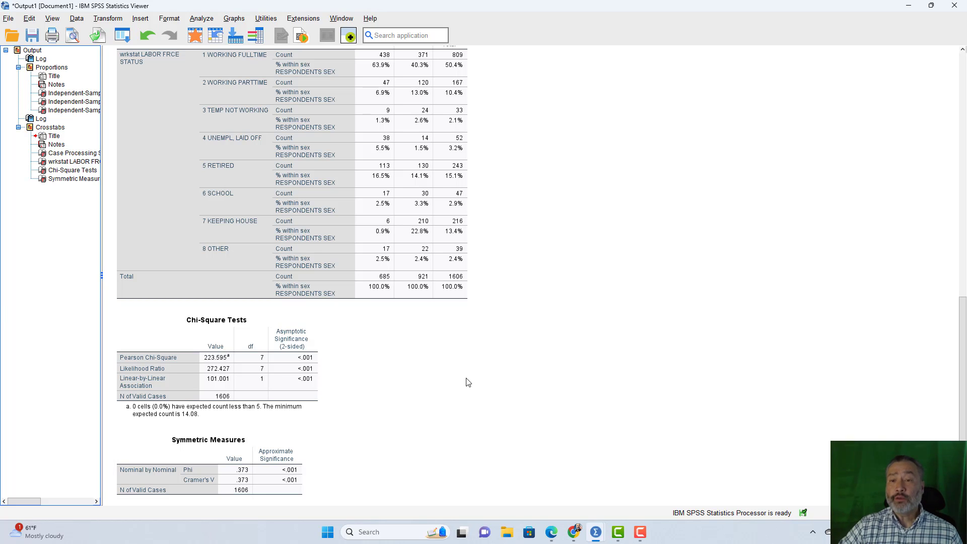
scroll(548, 363, "up", 2)
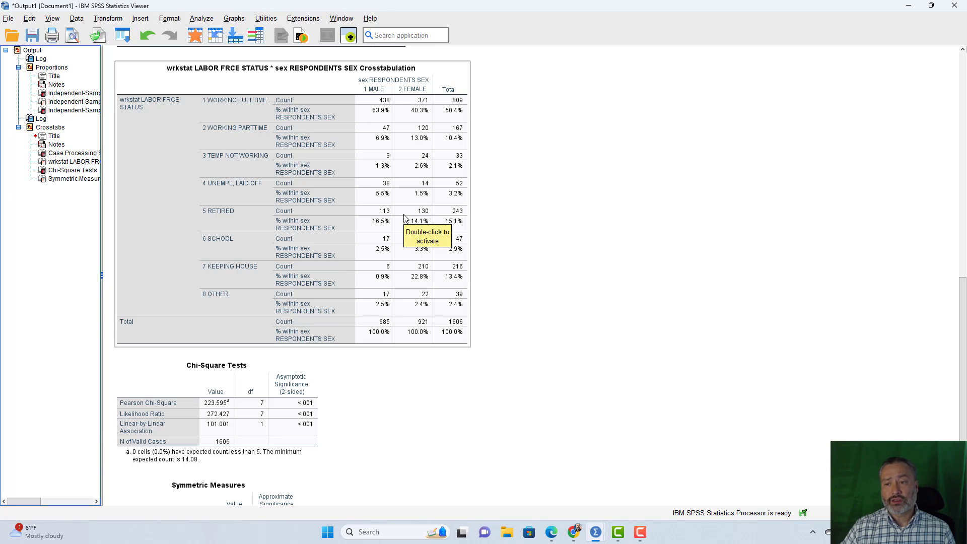
Leave the crosstab output and return to the GSS data grid.
left_click(533, 214)
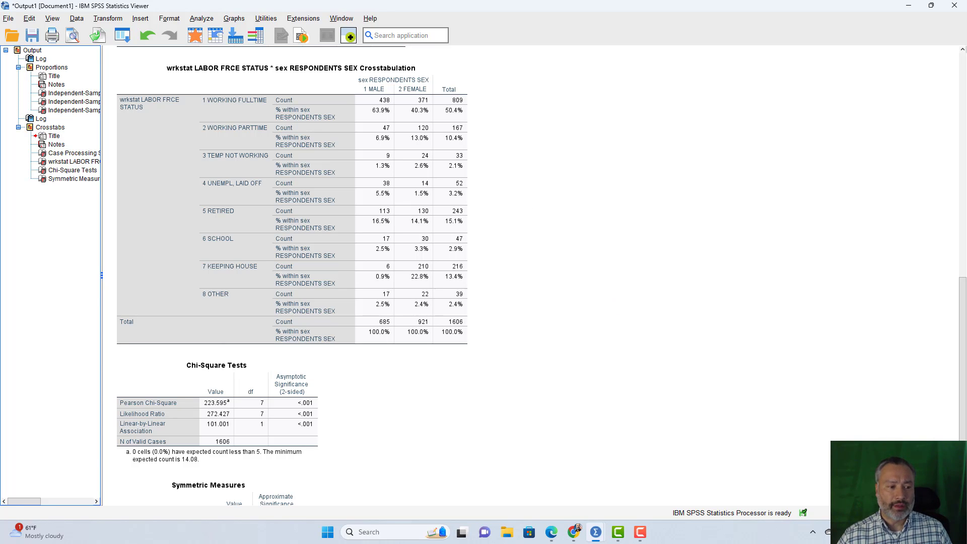
left_click(195, 35)
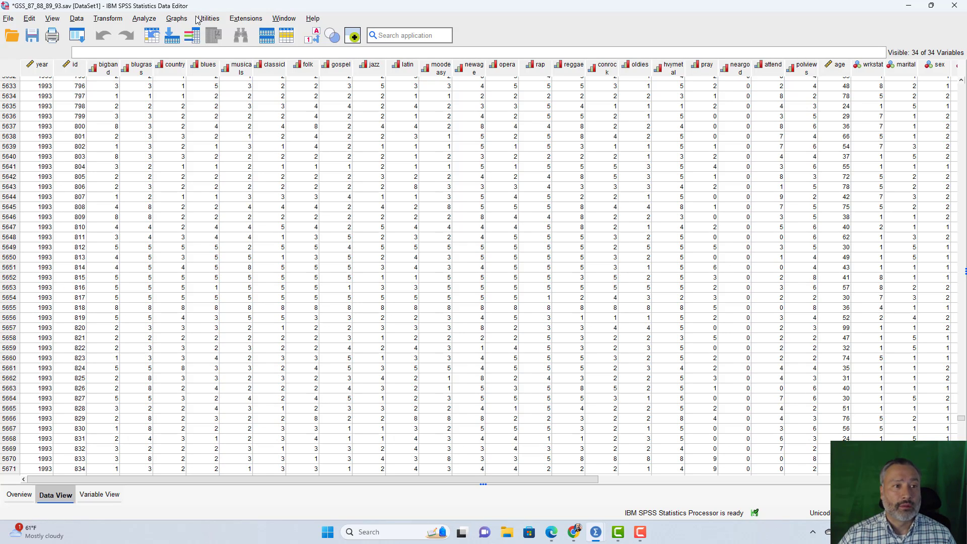
Reopen the Independent-Samples Proportions dialog from the Analyze menu.
left_click(157, 20)
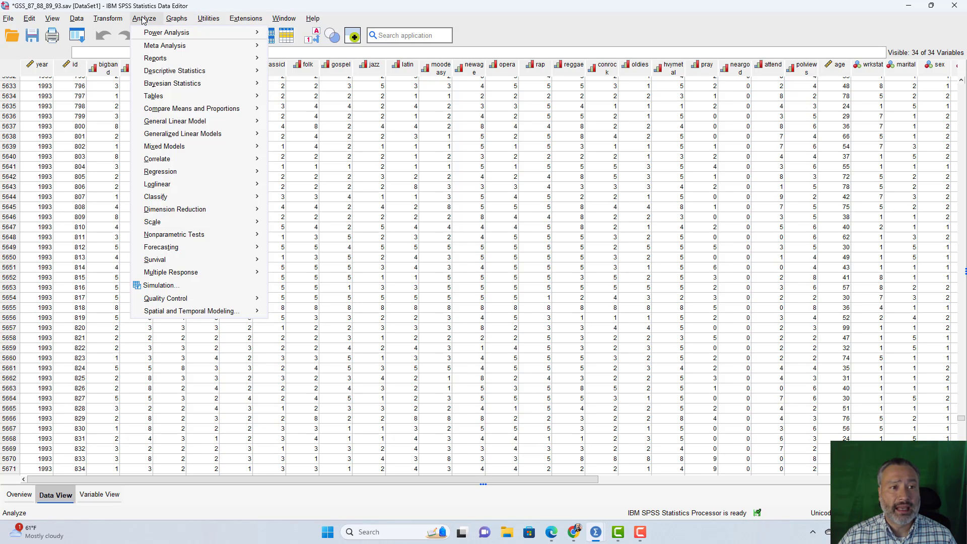
mouse_move(187, 111)
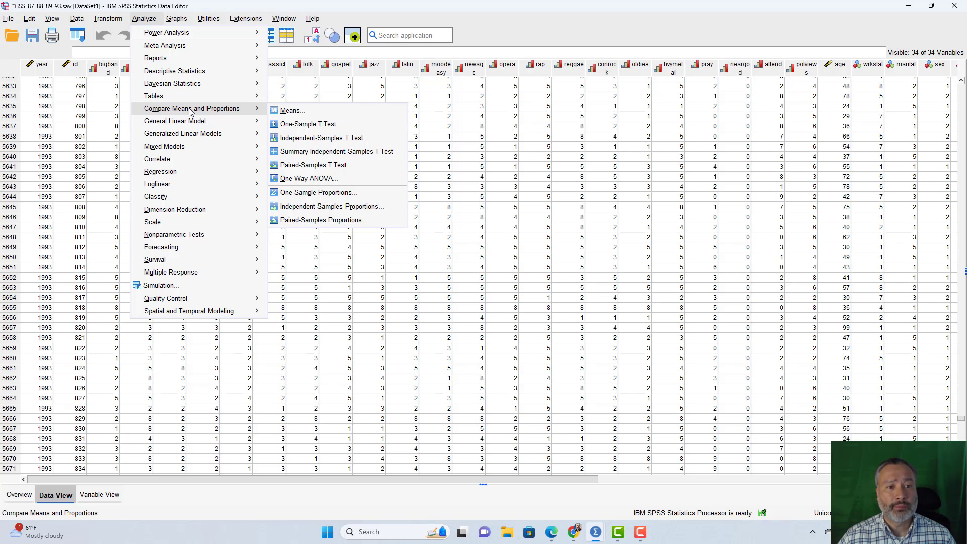
left_click(313, 208)
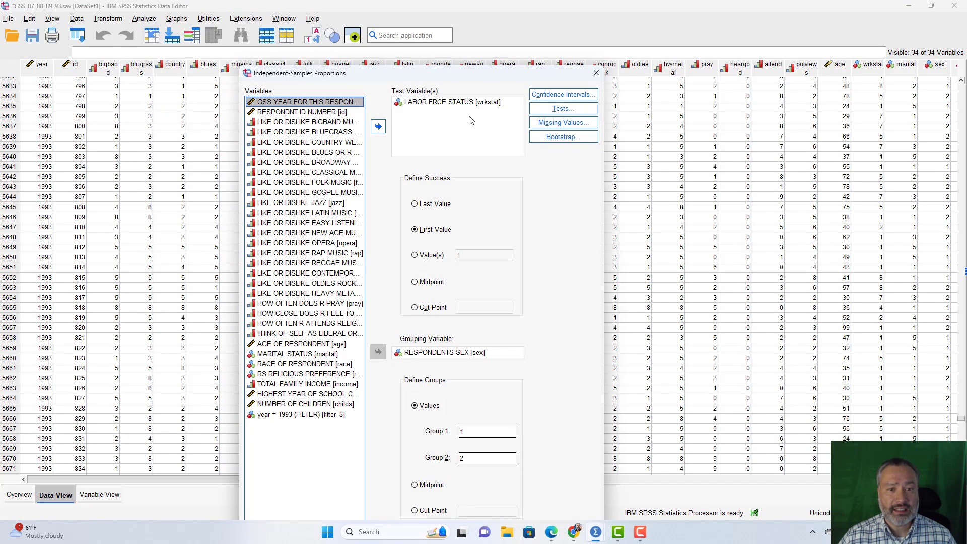
Replace wrkstat with the Broadway musicals variable as test variable and paste to syntax.
left_click(464, 102)
left_click(379, 127)
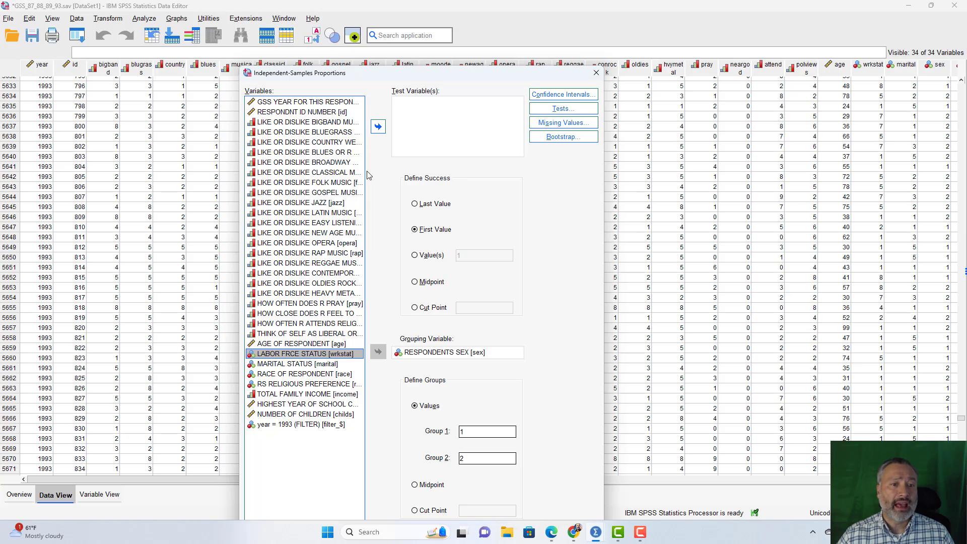
left_click(342, 162)
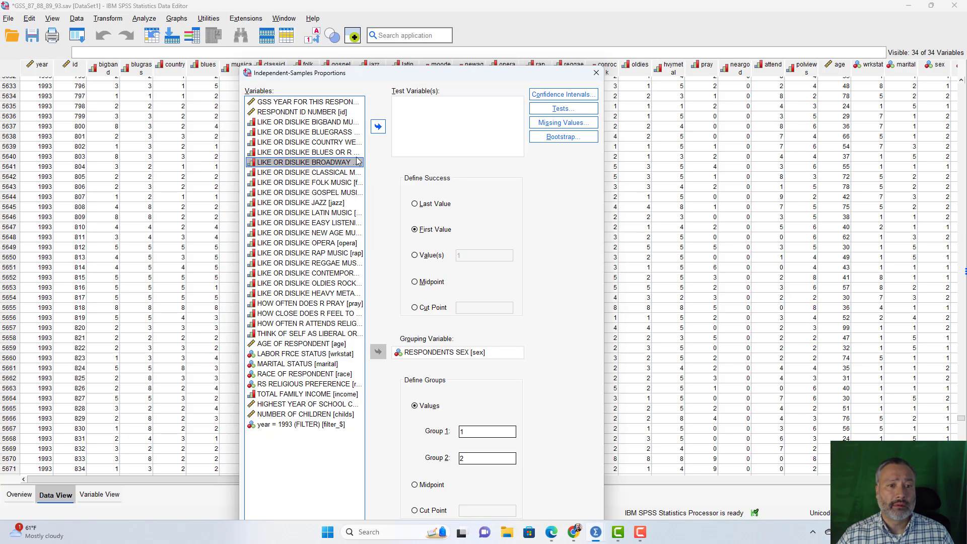
left_click(378, 129)
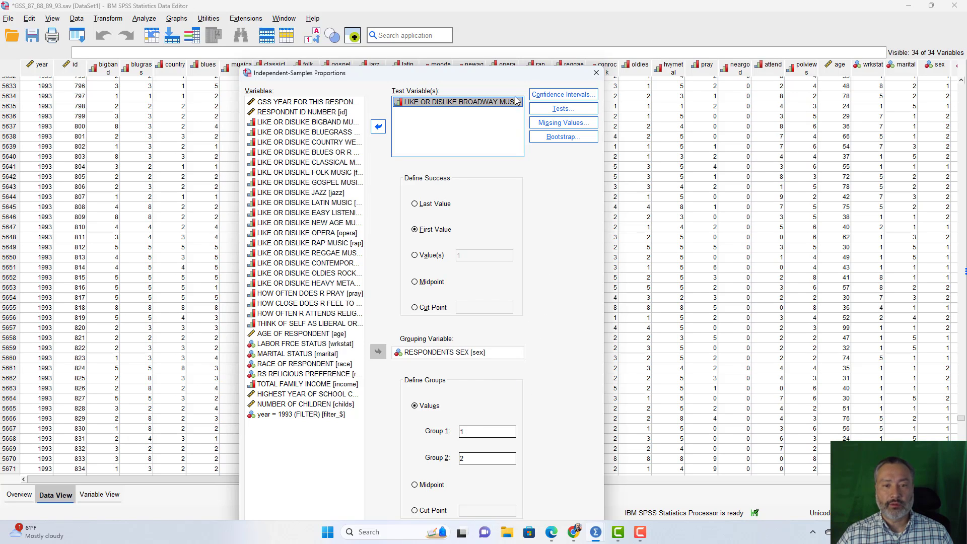
left_click_drag(512, 75, 525, 24)
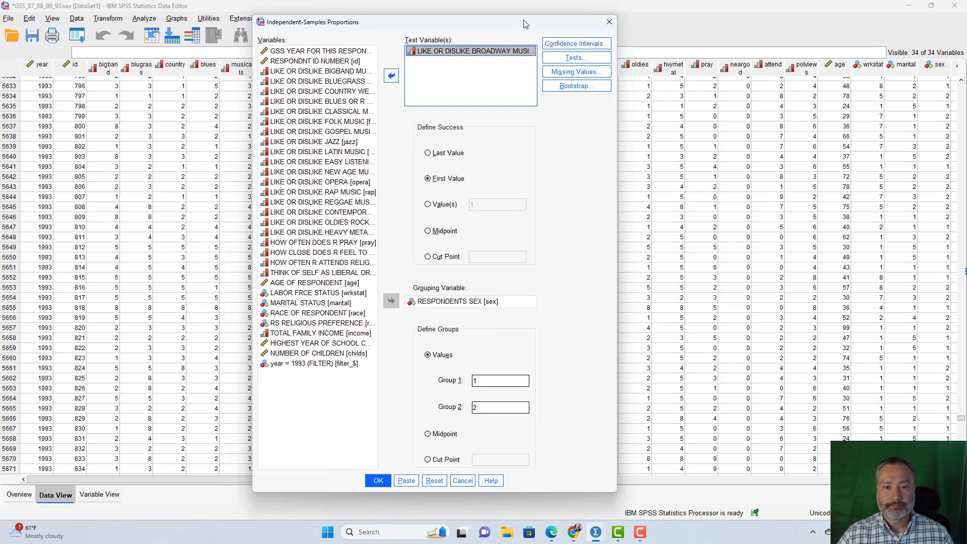
left_click(406, 480)
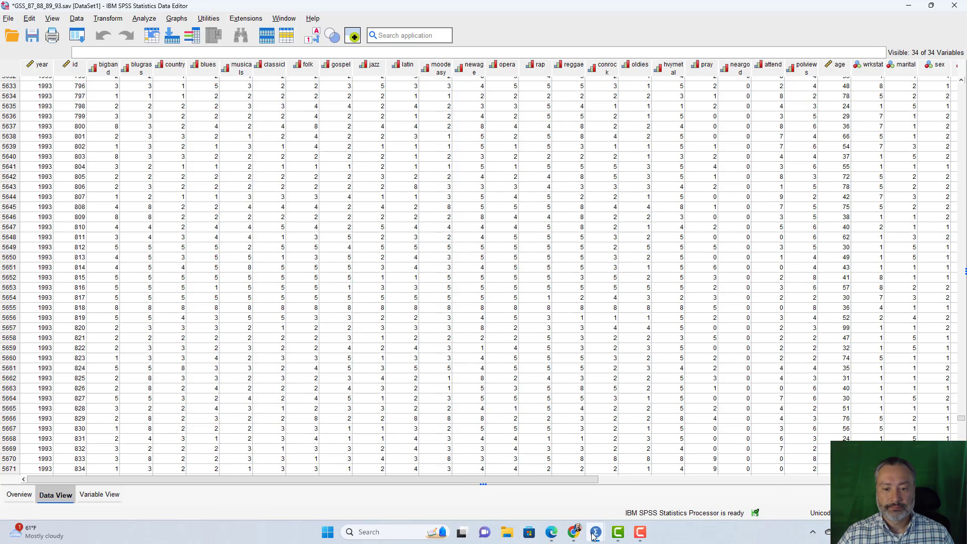
Run the musicals-by-sex PROPORTIONS block from Syntax1 and view its Group Statistics (males .079, females .212).
mouse_move(596, 533)
left_click(718, 513)
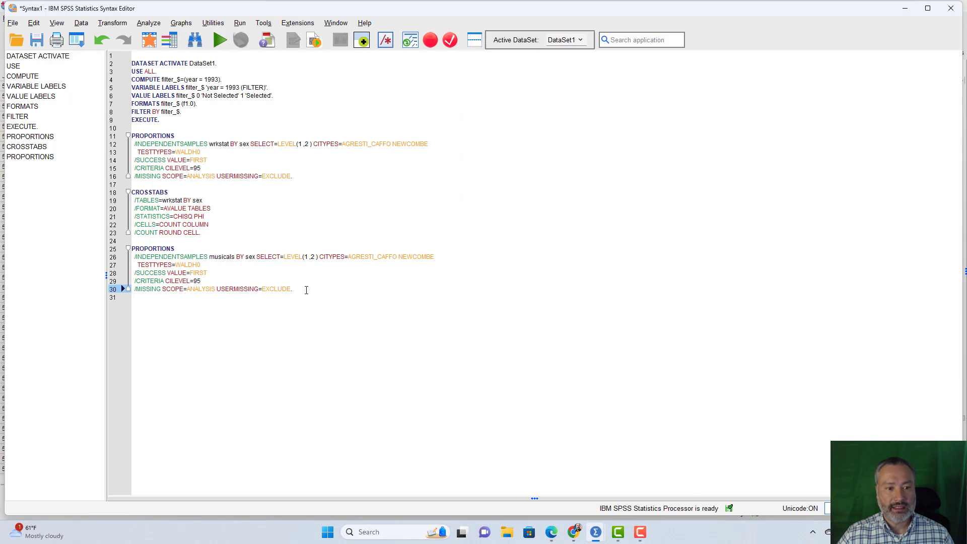
left_click_drag(291, 289, 97, 244)
left_click(220, 40)
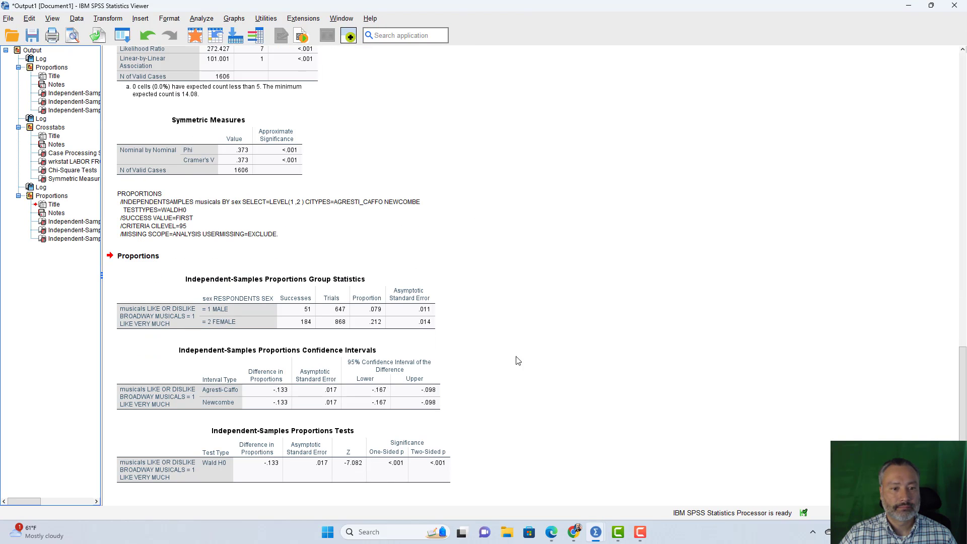
left_click(402, 318)
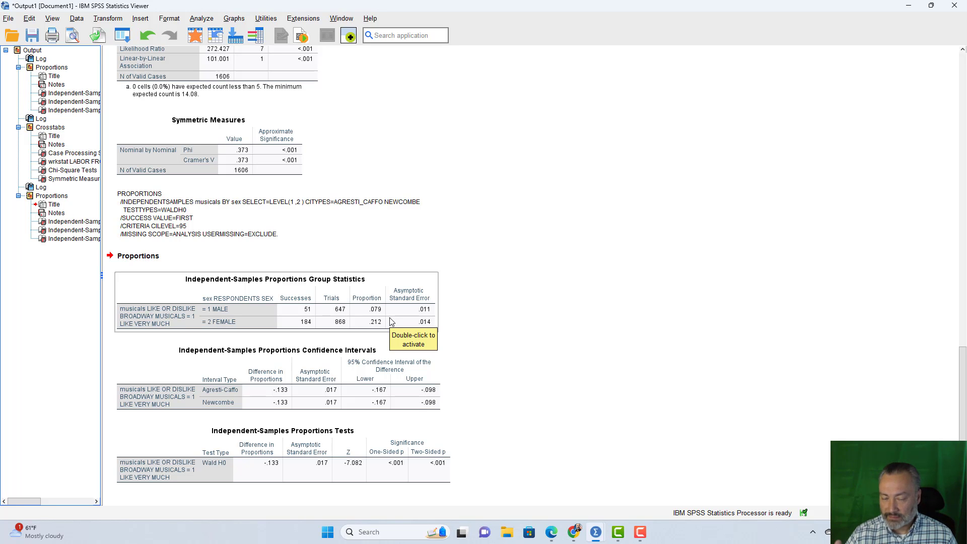
In the data file's Variable View, widen the Label column and inspect wrkstat's value labels without changes.
left_click(123, 35)
left_click(98, 519)
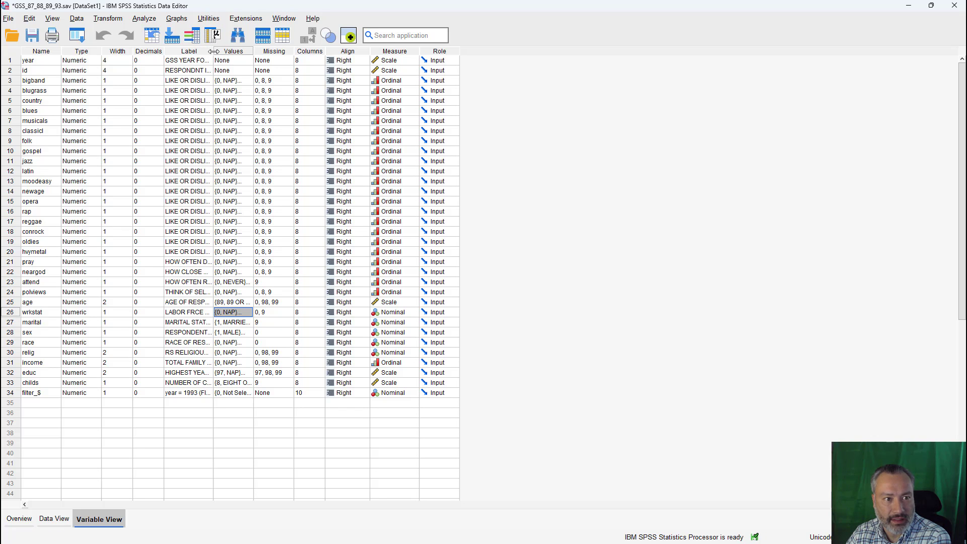
left_click_drag(213, 51, 385, 64)
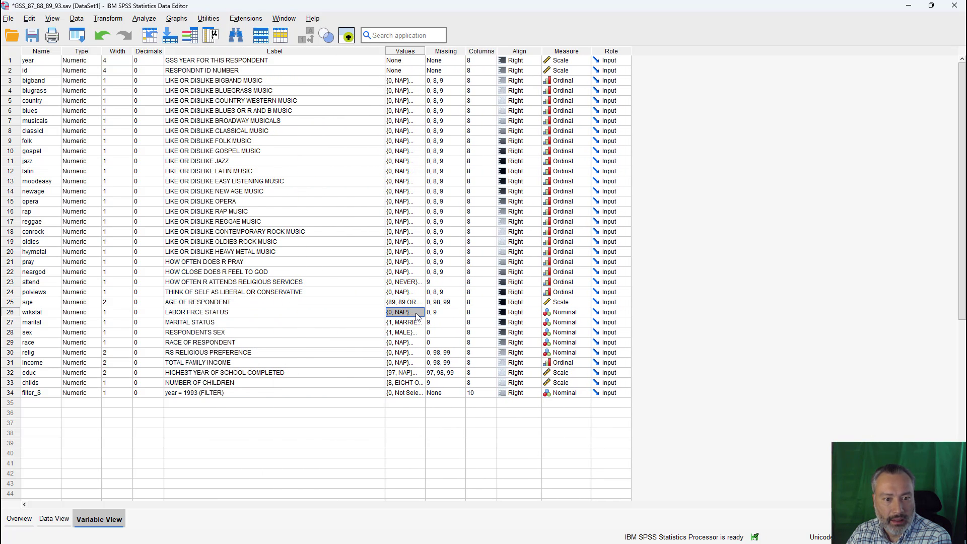
left_click(419, 312)
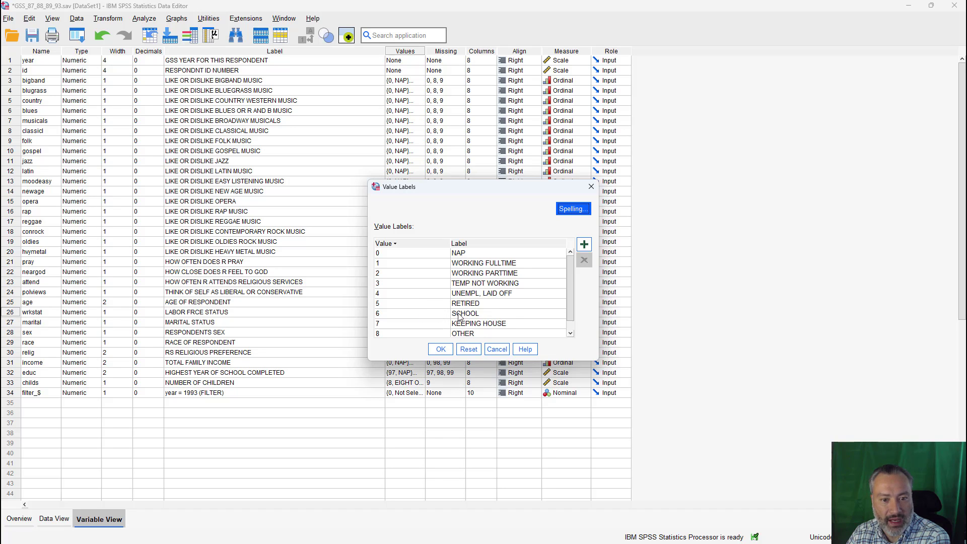
left_click(497, 351)
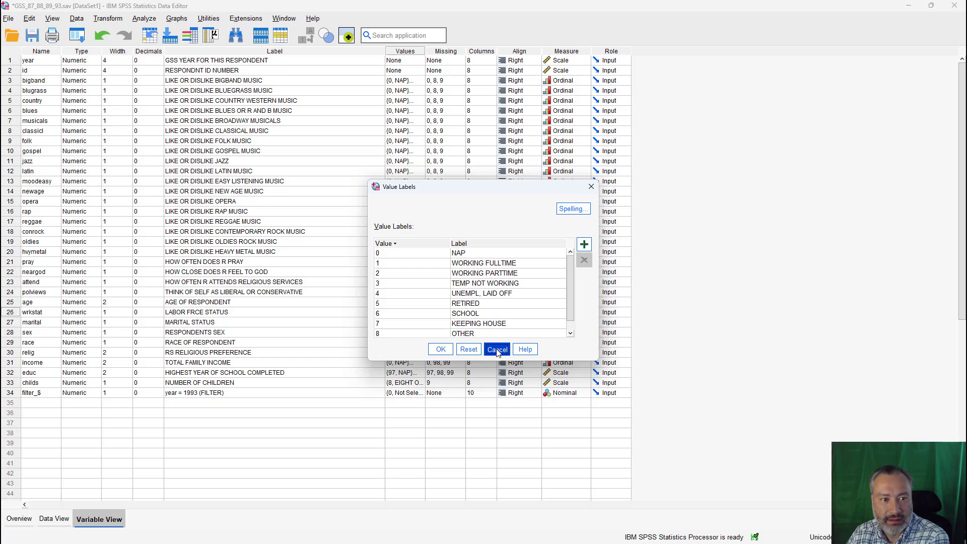
left_click(497, 351)
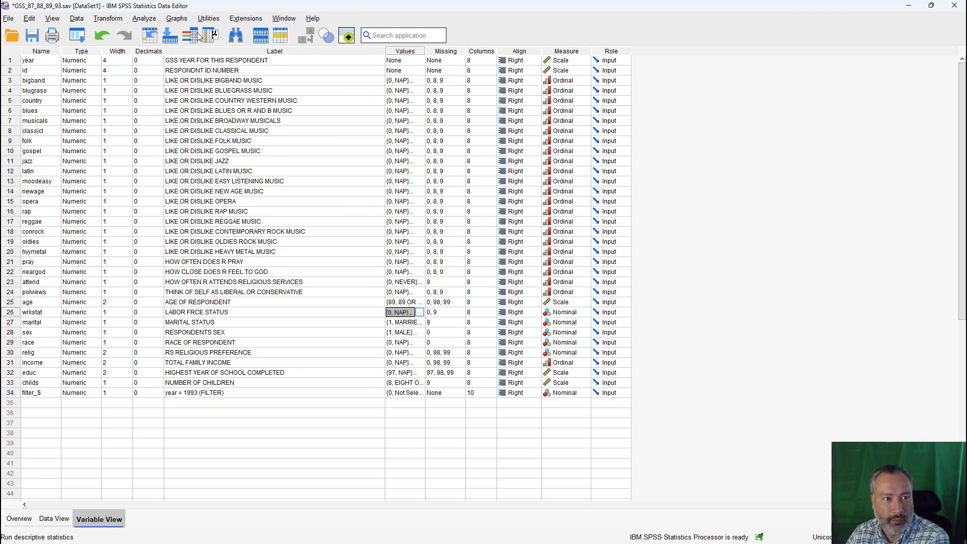
Start an Independent-Samples Proportions test grouped by wrkstat, comparing groups 5 and 6.
left_click(147, 19)
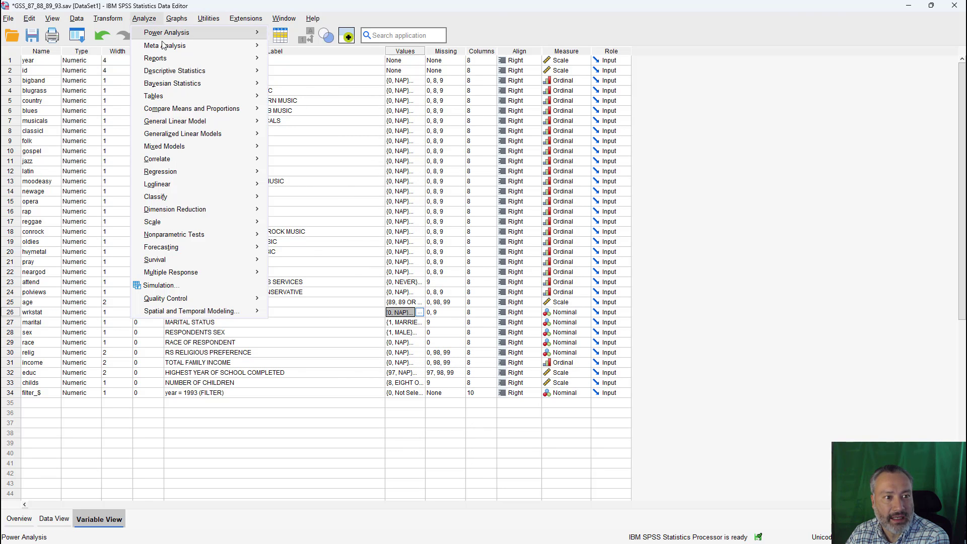
mouse_move(184, 111)
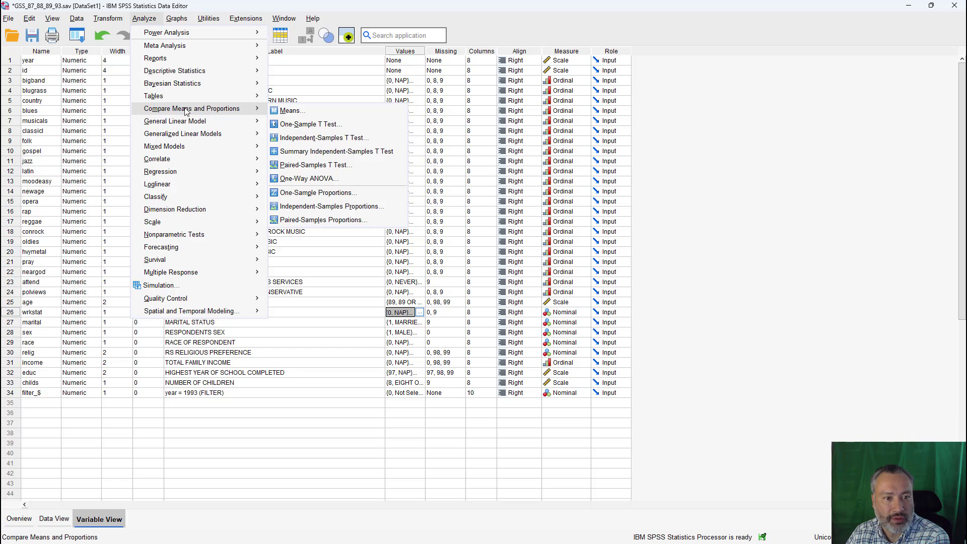
mouse_move(215, 121)
mouse_move(255, 109)
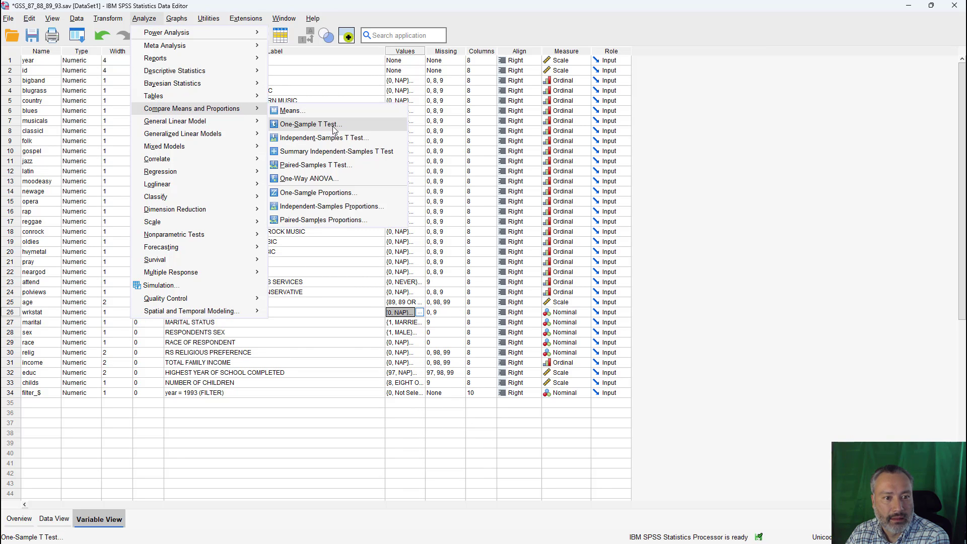
left_click(333, 206)
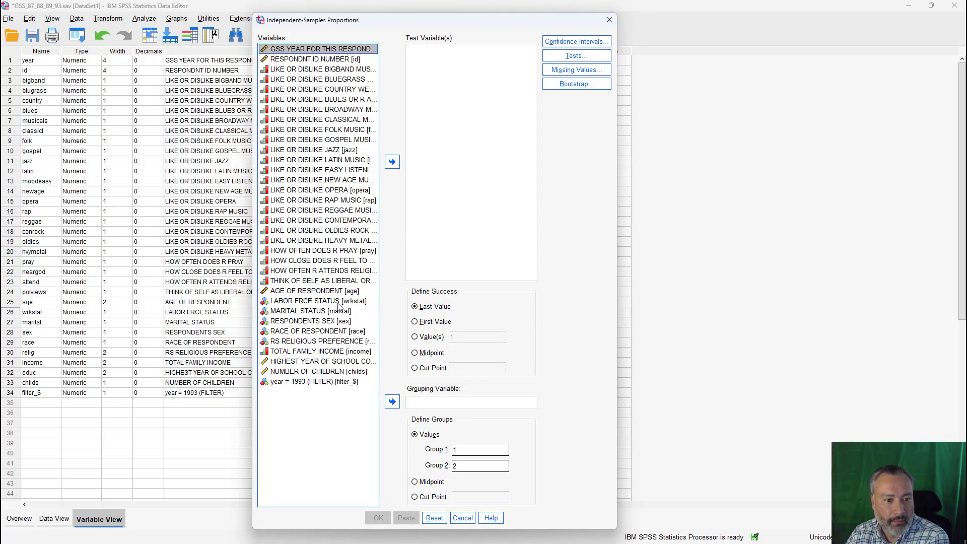
left_click(323, 302)
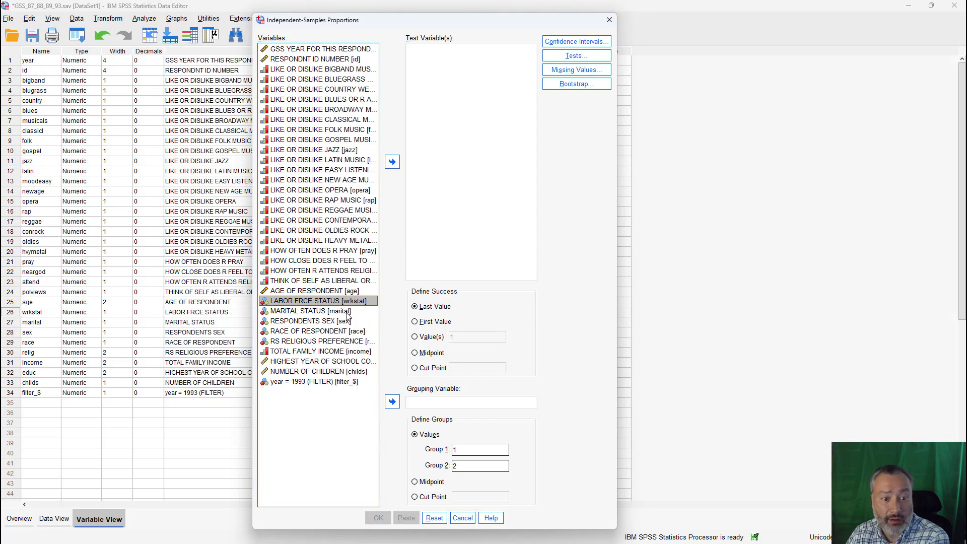
left_click(392, 402)
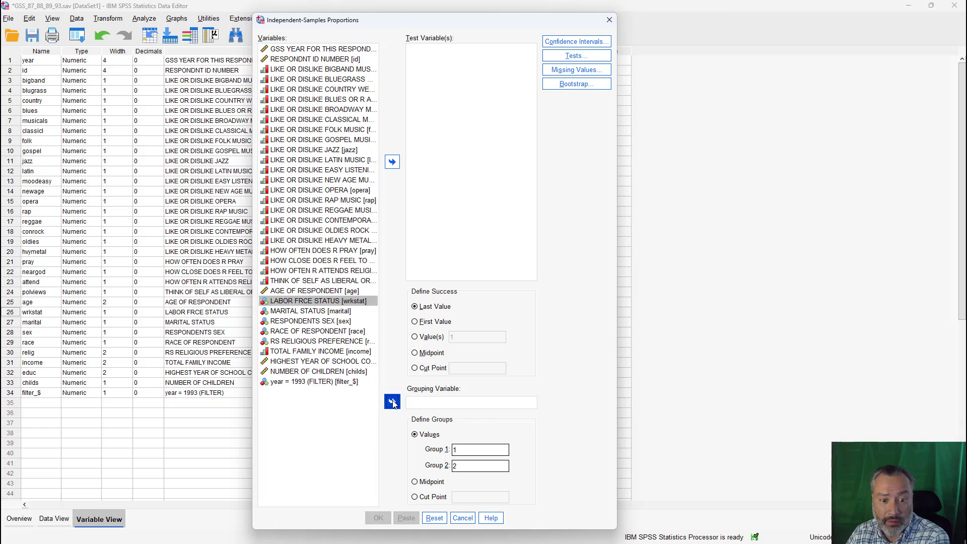
left_click(456, 450)
type("5")
key("Tab")
type("6")
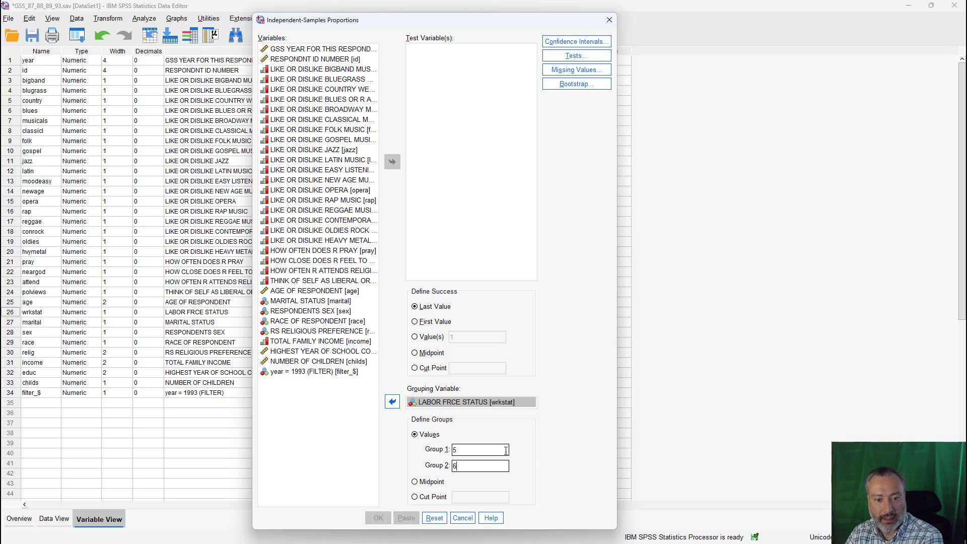
Make oldies rock liking the test variable with success at cut point 3, and paste the syntax.
left_click(338, 232)
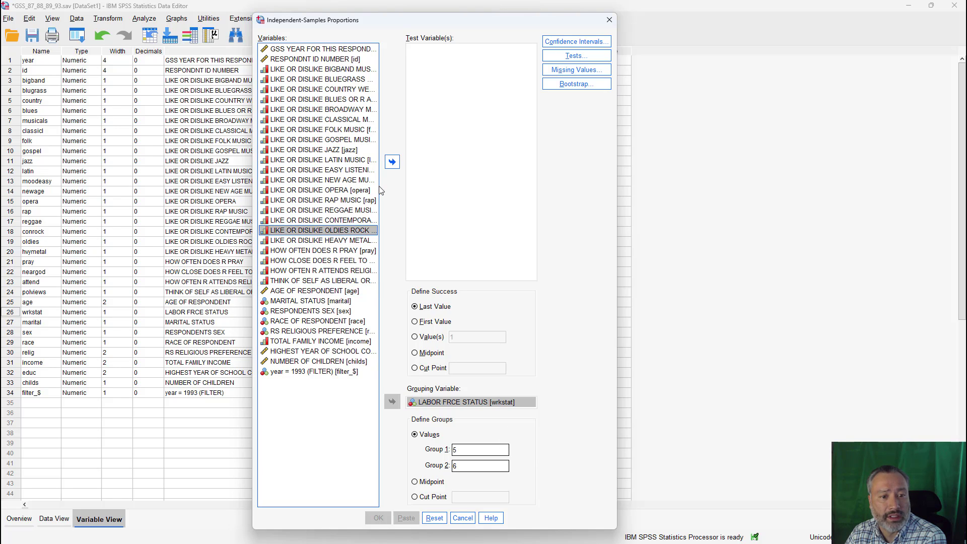
left_click(392, 161)
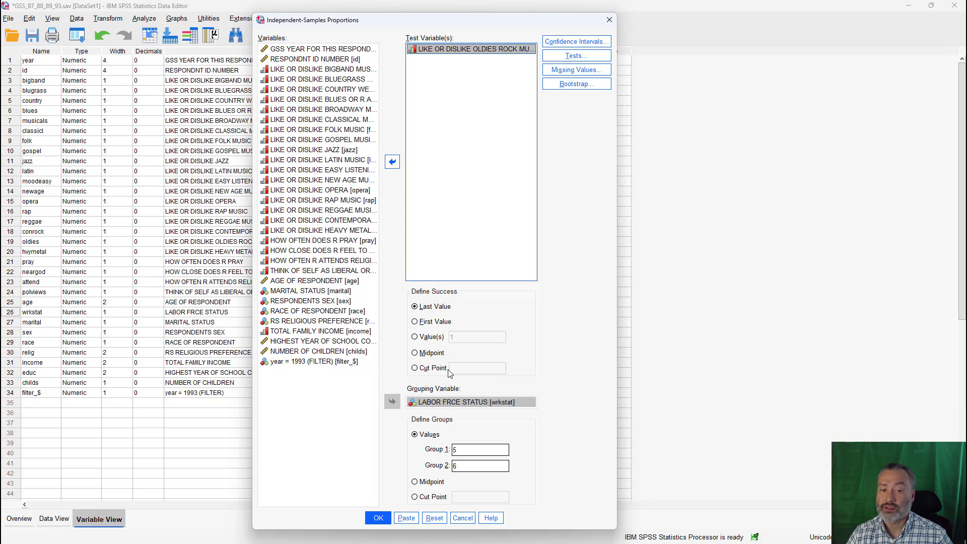
left_click(428, 369)
left_click(468, 369)
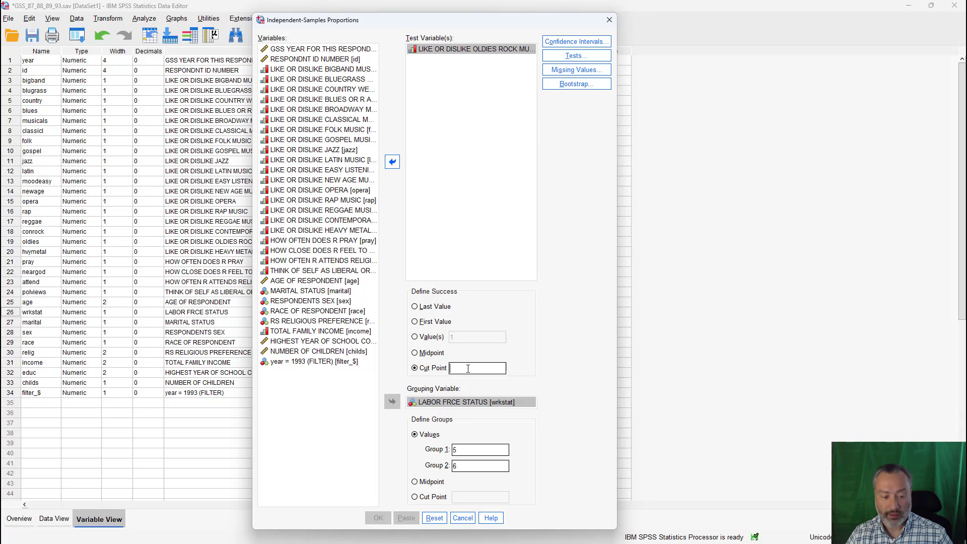
type("3")
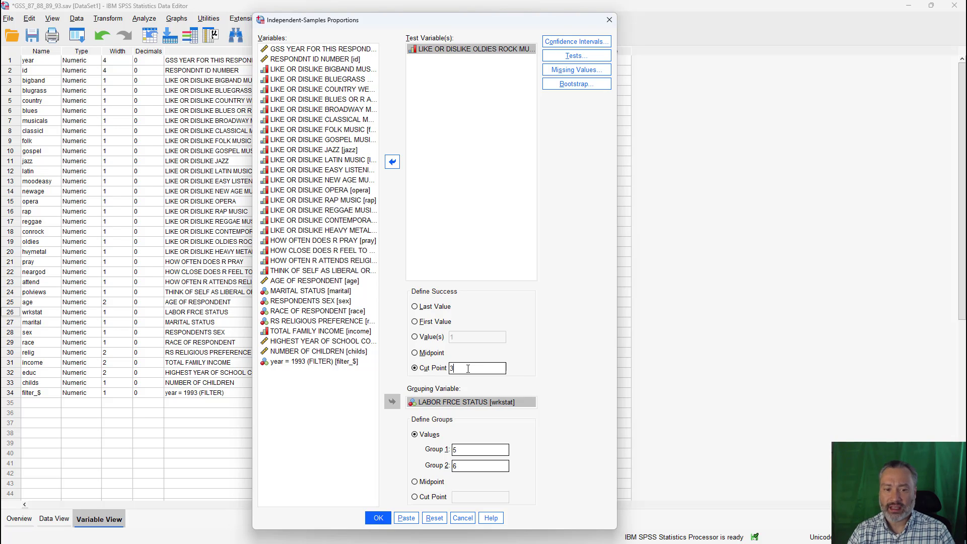
left_click(407, 520)
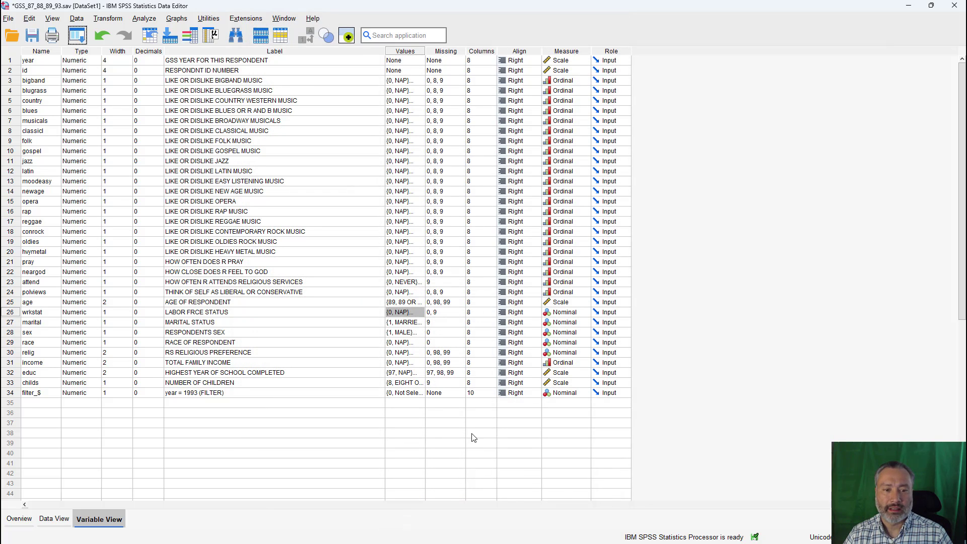
Run the oldies-by-work-status PROPORTIONS block and maximize the Viewer (retired .639 vs school .348).
mouse_move(595, 532)
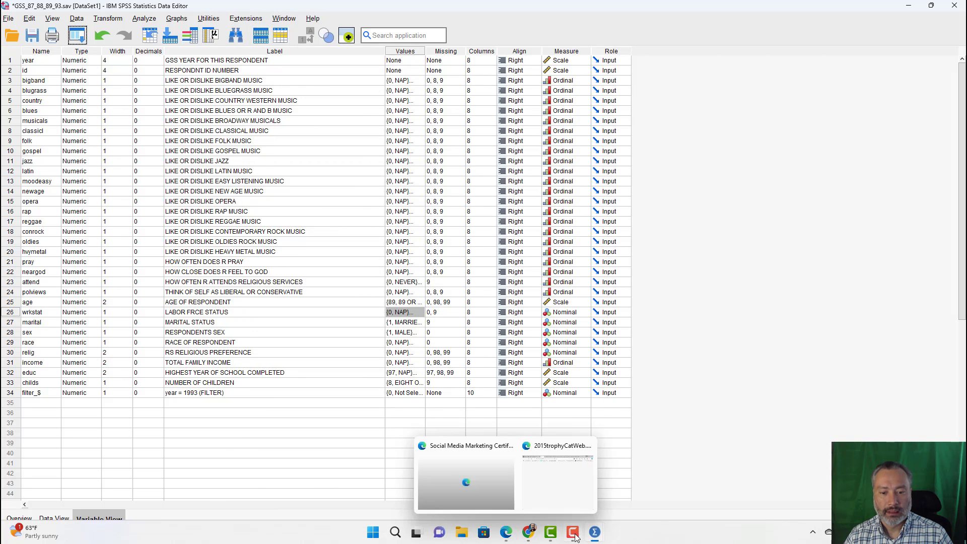
left_click(678, 501)
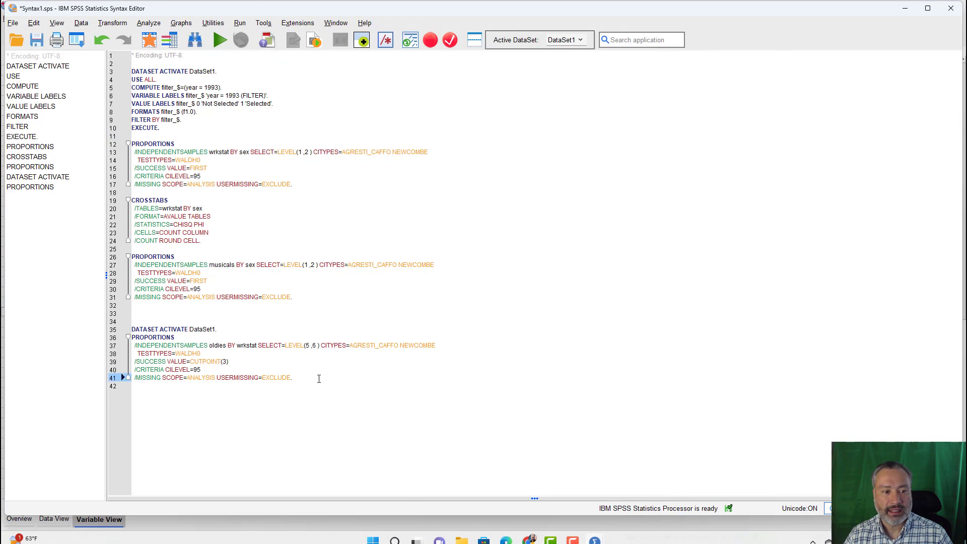
left_click_drag(317, 379, 106, 323)
left_click(220, 40)
left_click(602, 4)
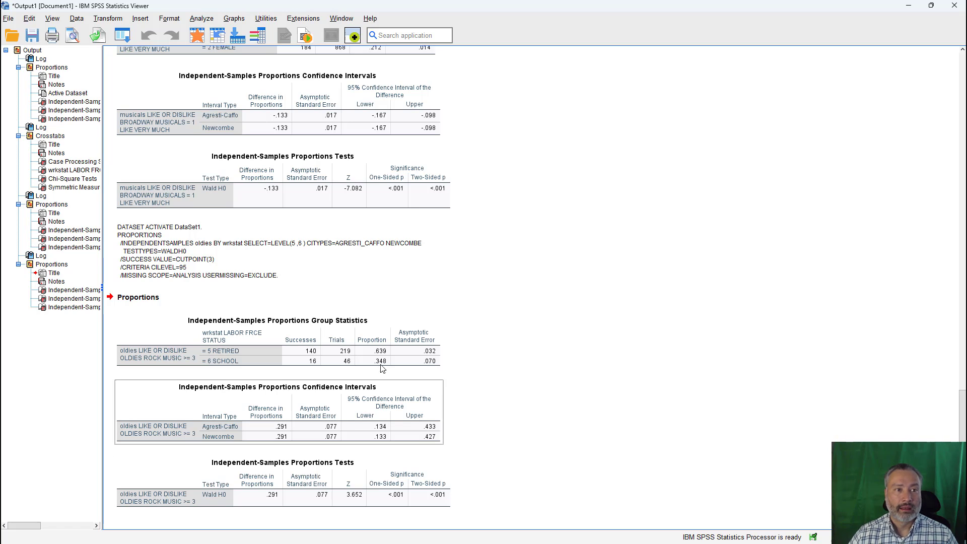
Reopen Independent-Samples Proportions, define success as the First Value, and paste the syntax.
left_click(205, 20)
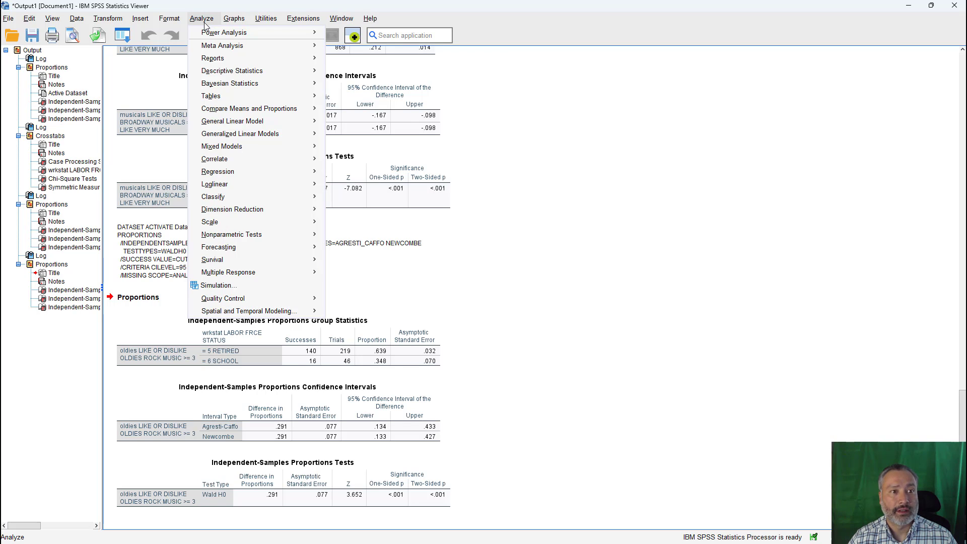
mouse_move(235, 109)
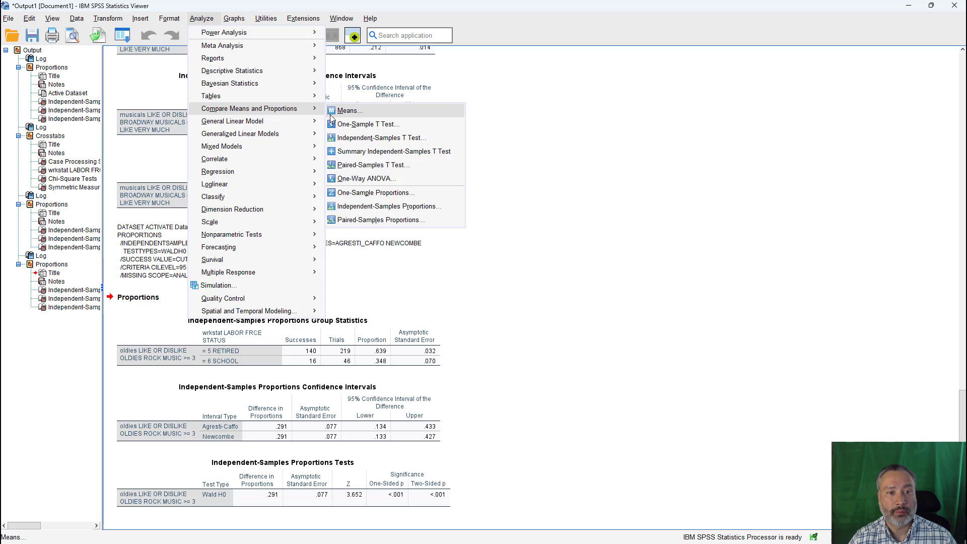
left_click(388, 207)
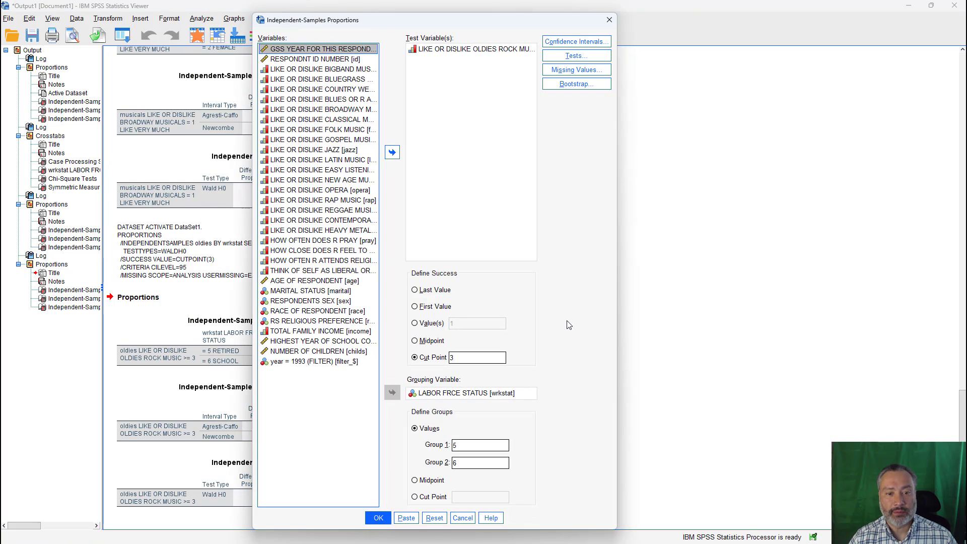
left_click(415, 307)
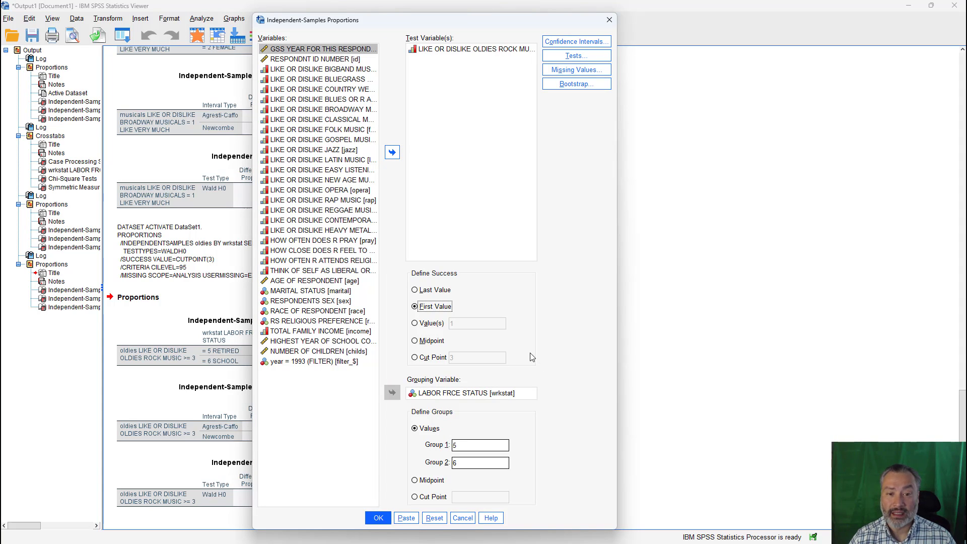
left_click(409, 518)
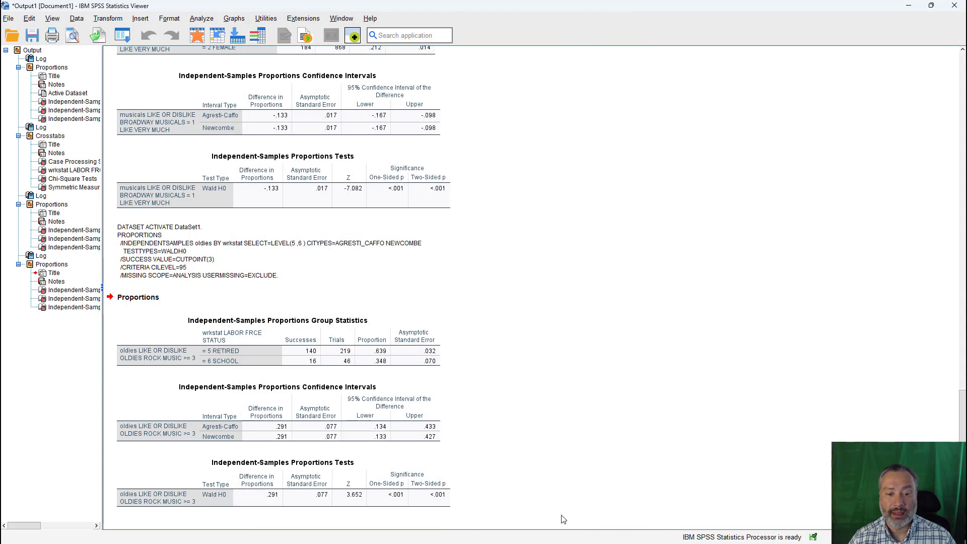
Run the first-value oldies PROPORTIONS command on lines 43–48 of the syntax.
mouse_move(595, 539)
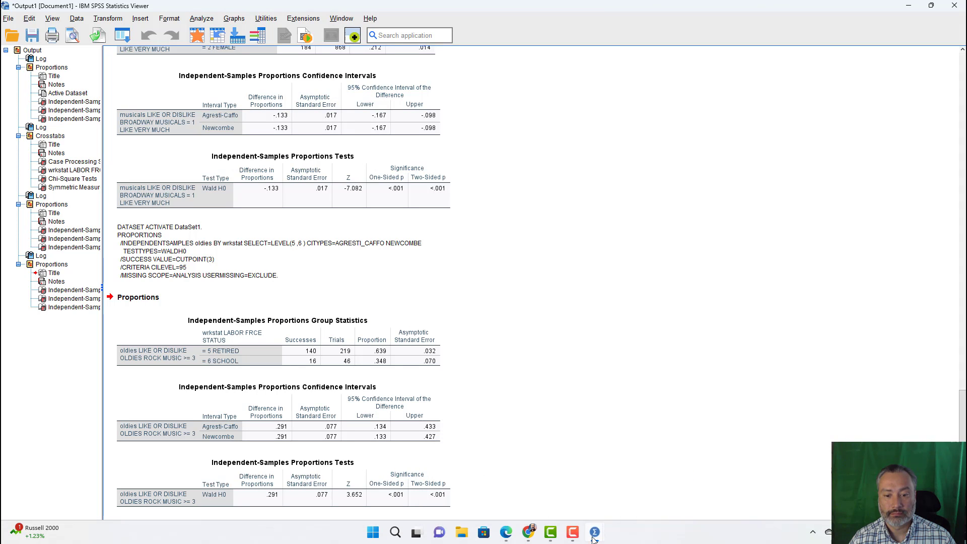
left_click(696, 477)
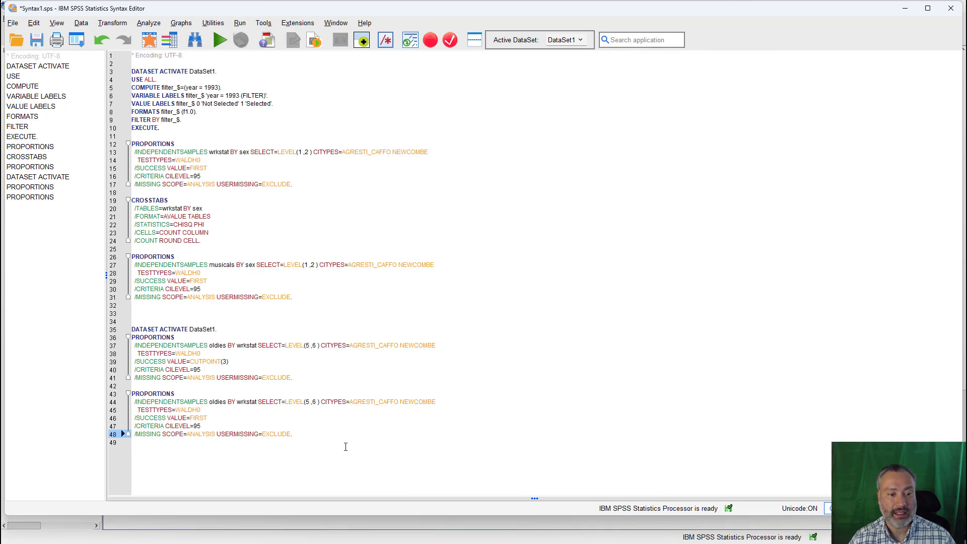
left_click_drag(346, 447, 132, 394)
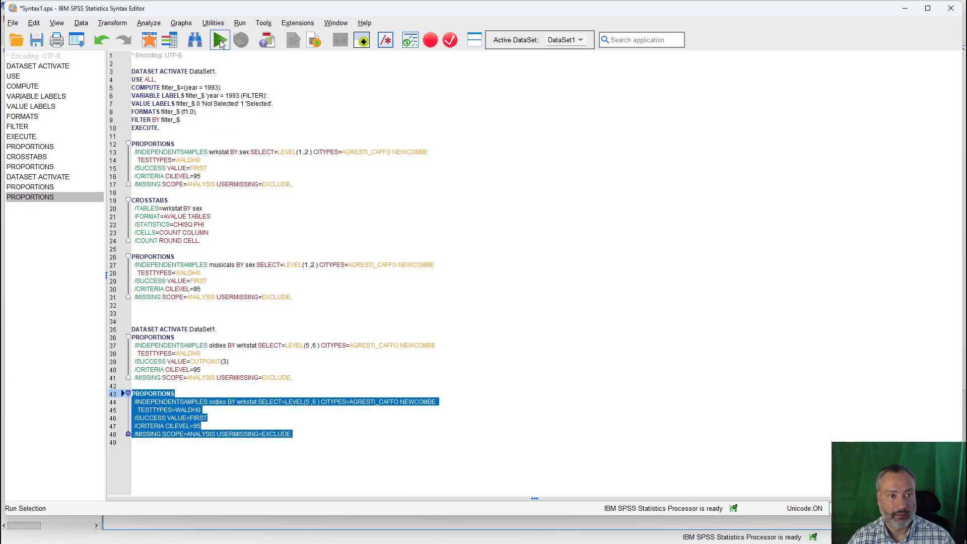
left_click(220, 41)
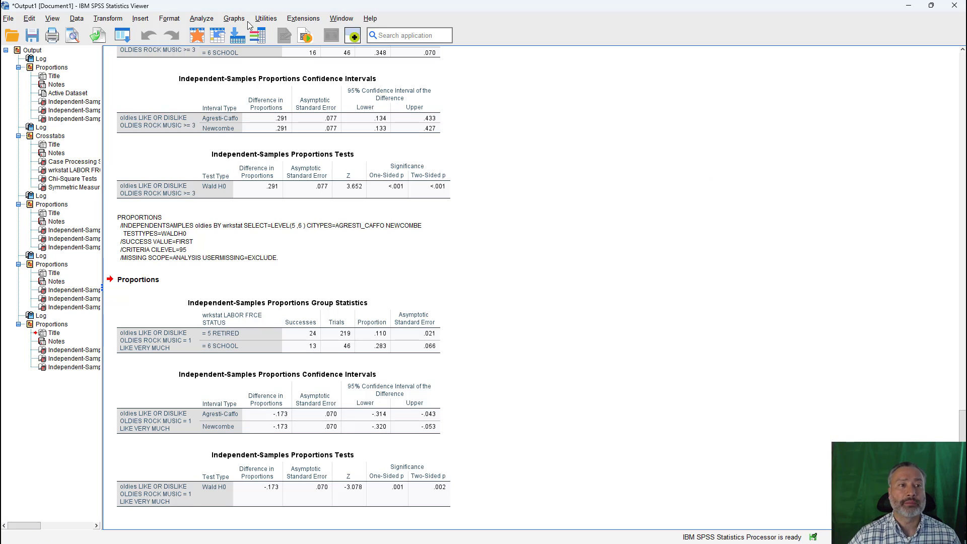
Reopen the proportions test and replace wrkstat with age as the grouping variable.
left_click(202, 19)
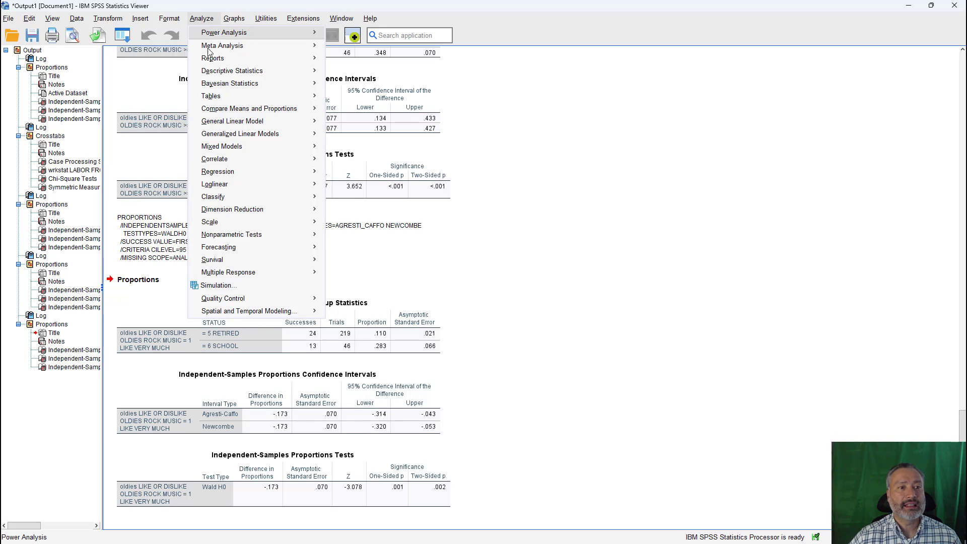
mouse_move(234, 110)
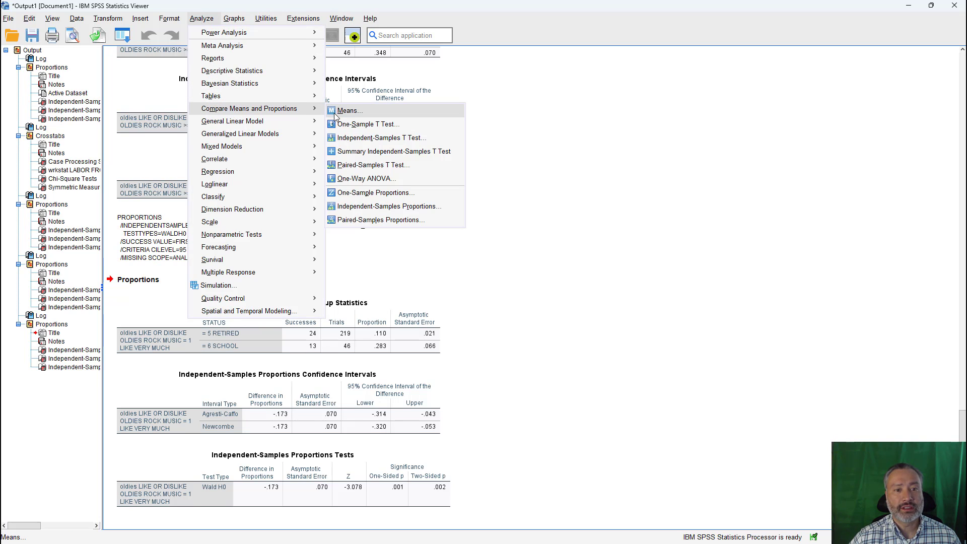
left_click(382, 206)
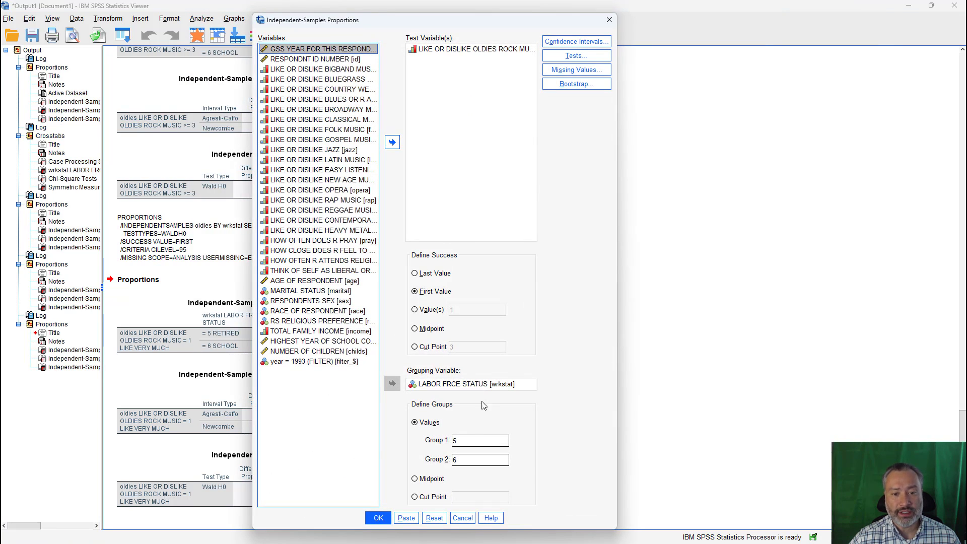
left_click(459, 386)
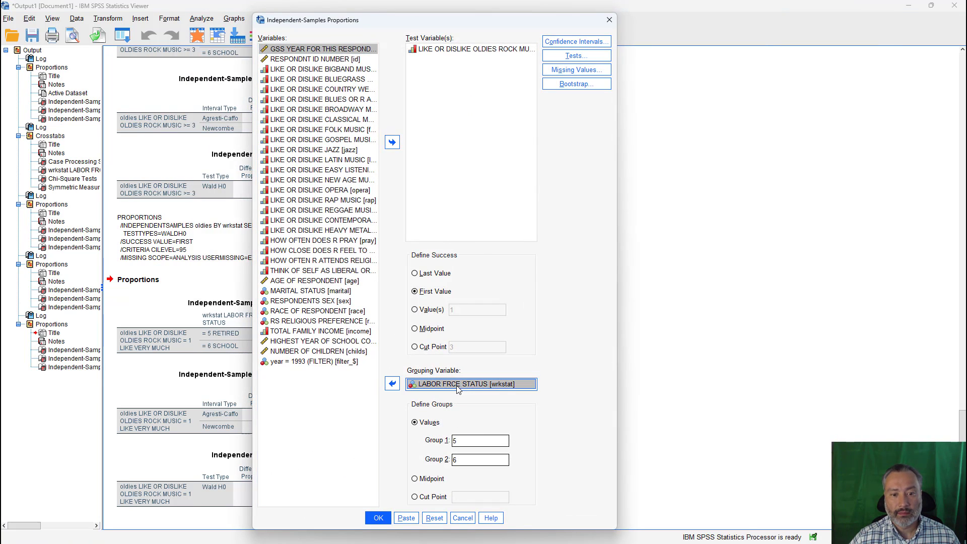
left_click(392, 384)
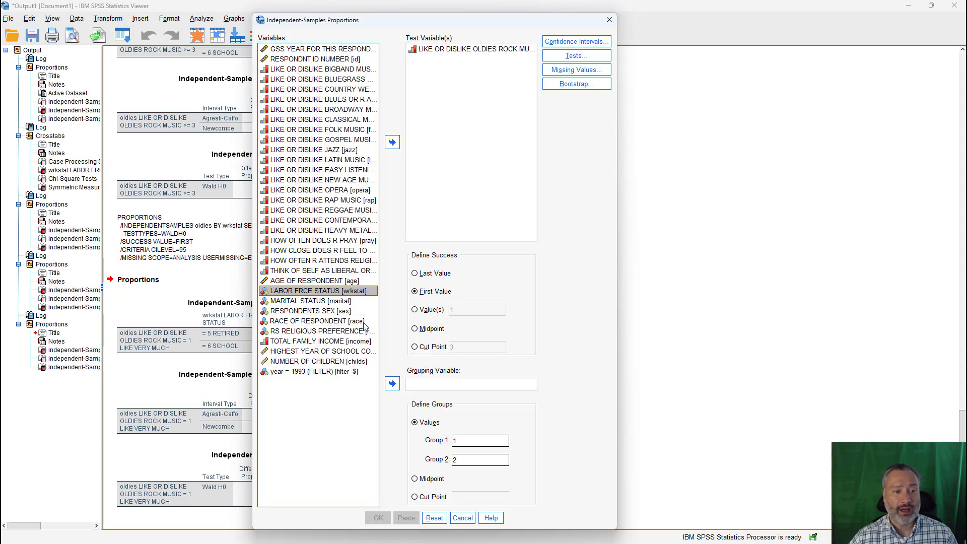
left_click(330, 283)
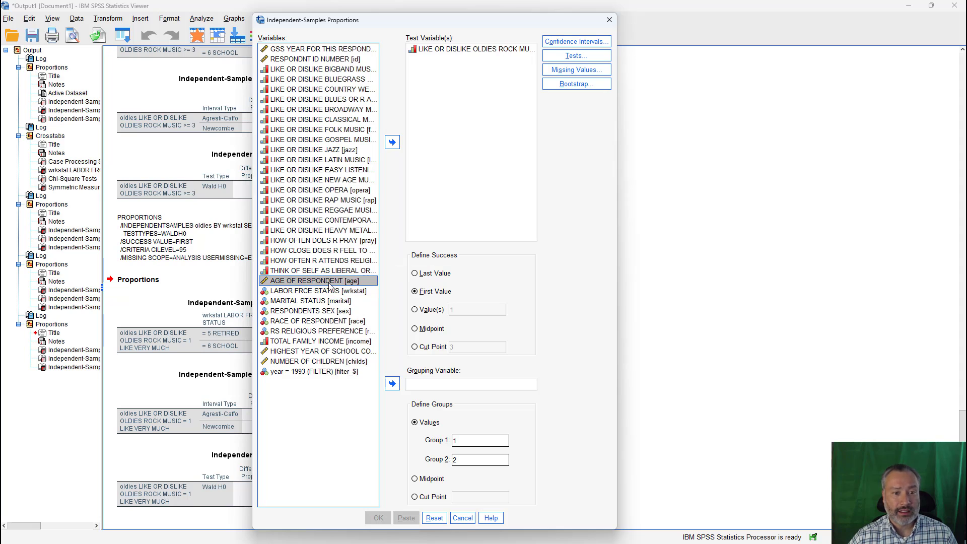
left_click(392, 384)
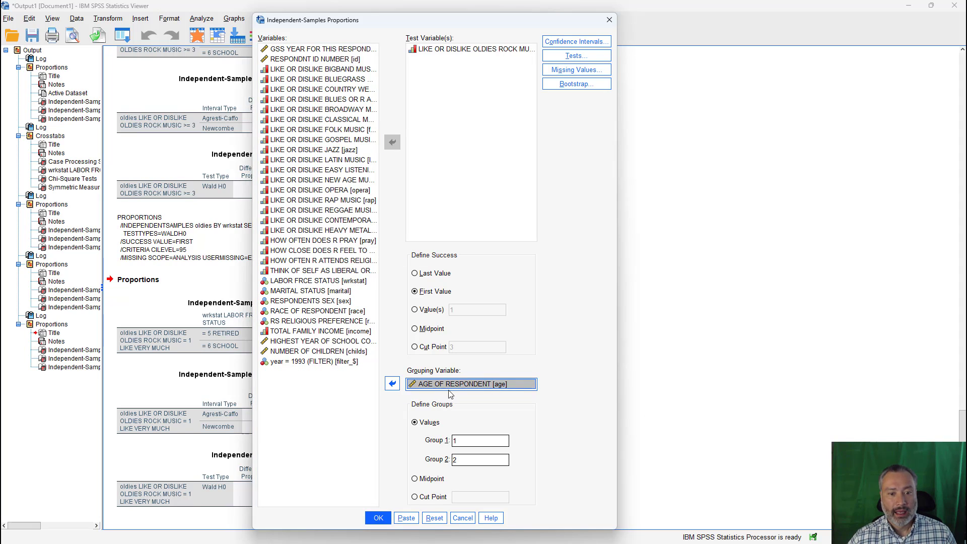
Split the age groups at cut point 40 and paste the test syntax.
left_click(415, 497)
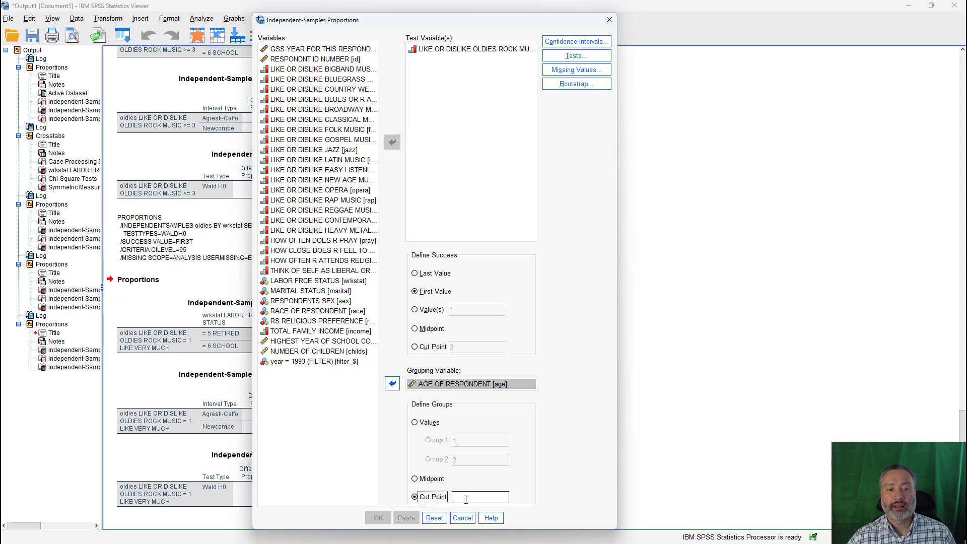
left_click(468, 499)
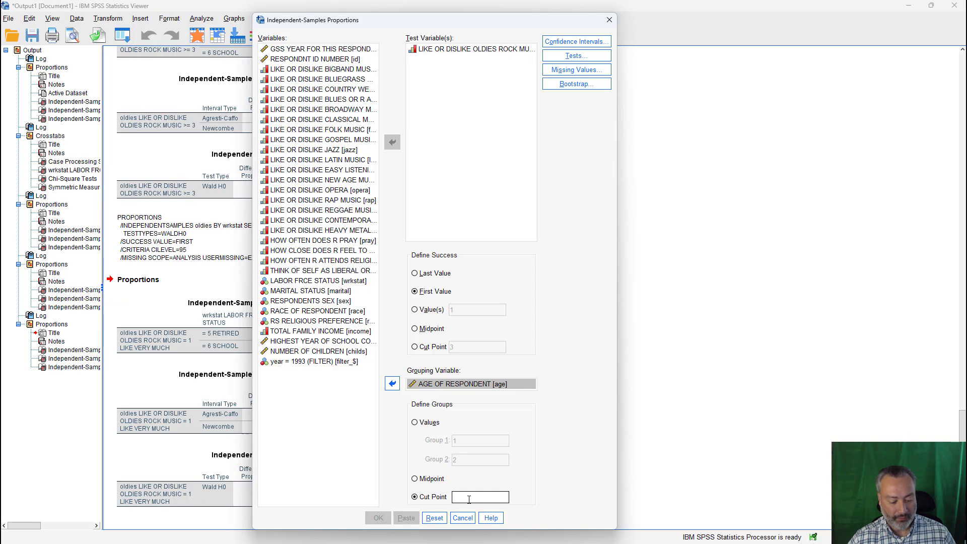
type("40")
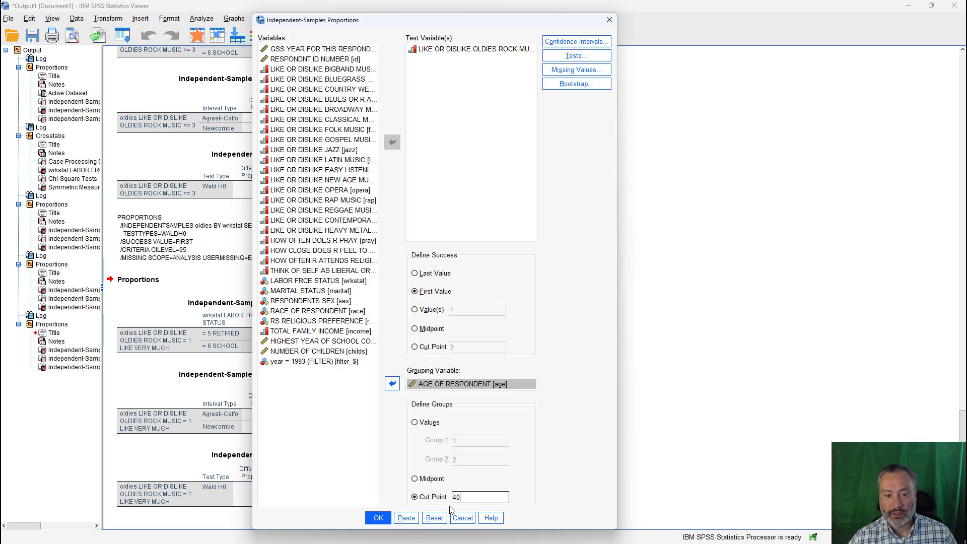
left_click(416, 519)
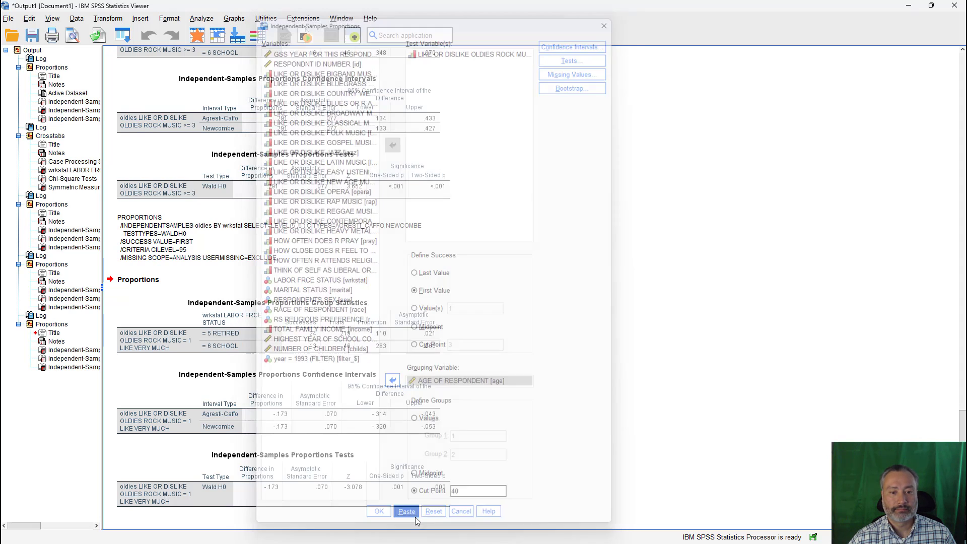
Run the age-split oldies PROPORTIONS command on syntax lines 50–55.
mouse_move(556, 541)
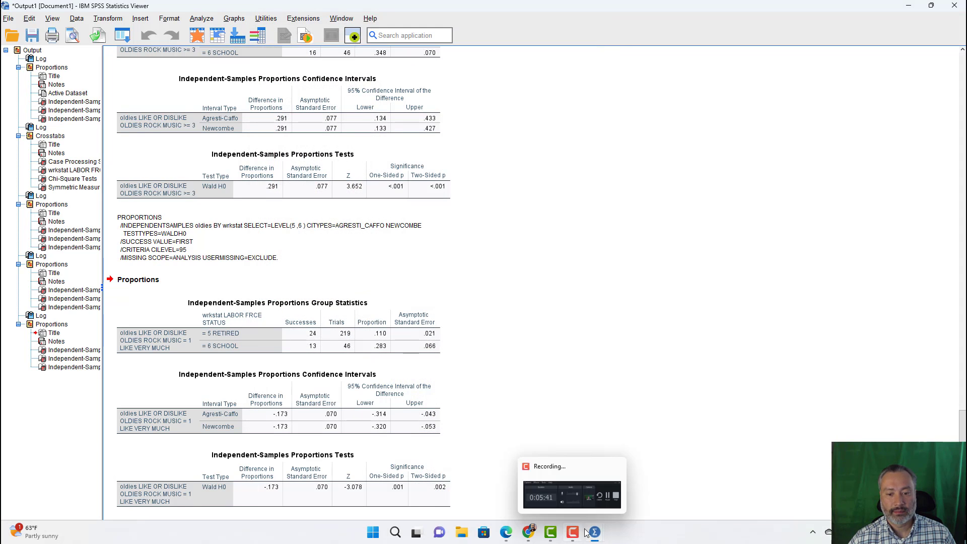
mouse_move(594, 539)
left_click(689, 501)
scroll(534, 402, "down", 1)
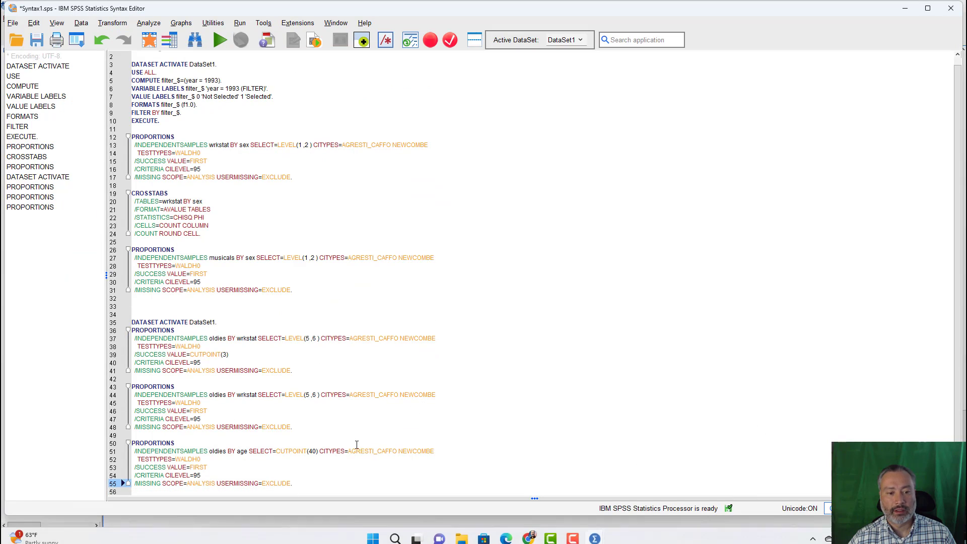
left_click_drag(292, 483, 130, 444)
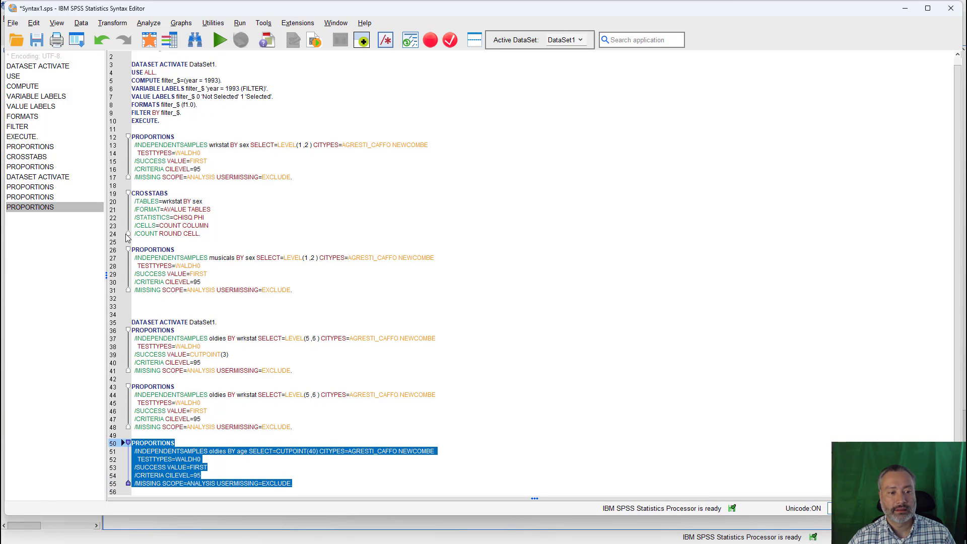
left_click(220, 40)
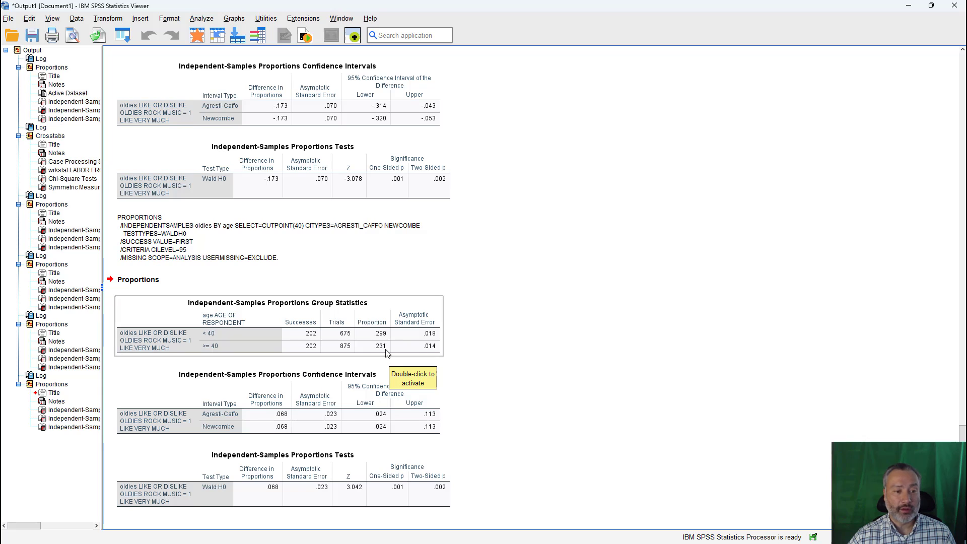
Review the confidence intervals, proportions tests and group statistics tables (under 40 .299 vs 40+ .231).
left_click(276, 425)
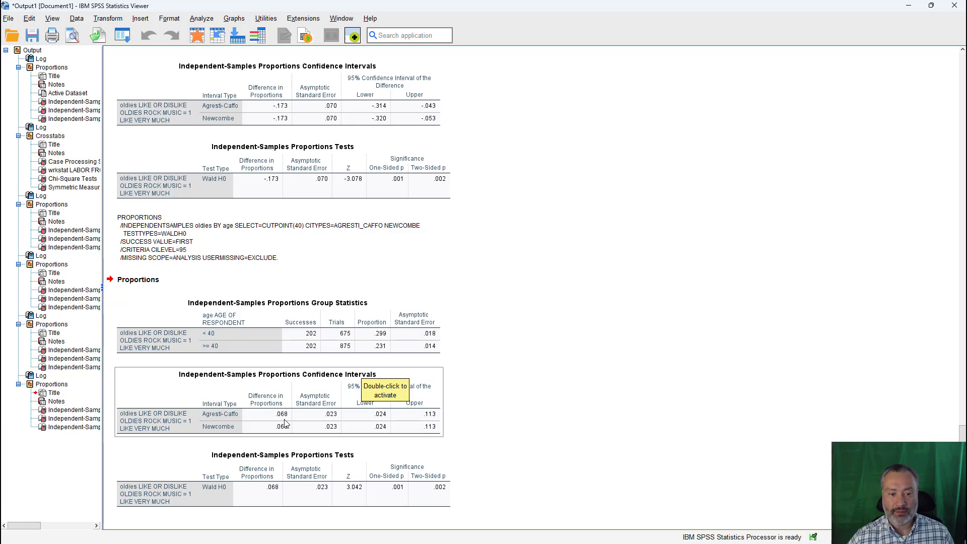
left_click(426, 491)
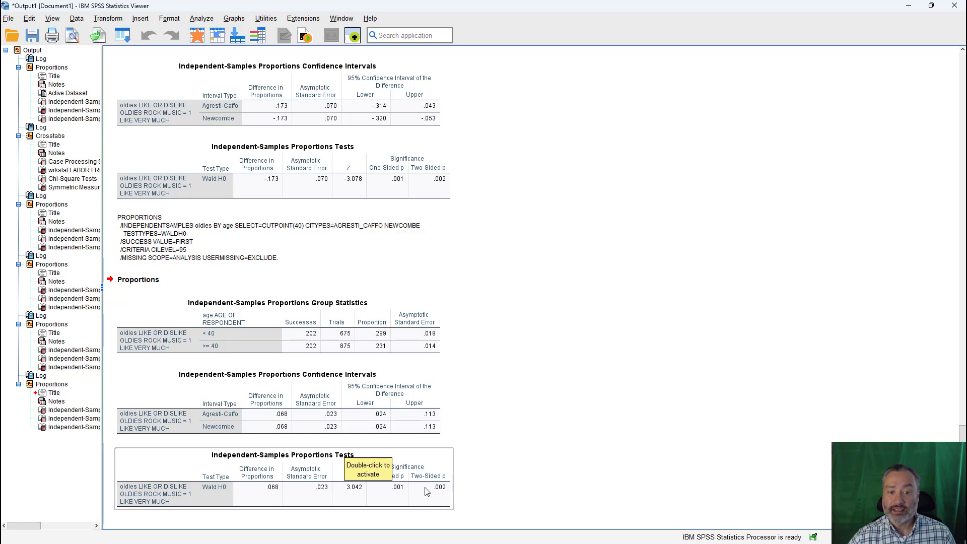
left_click(383, 423)
left_click(292, 336)
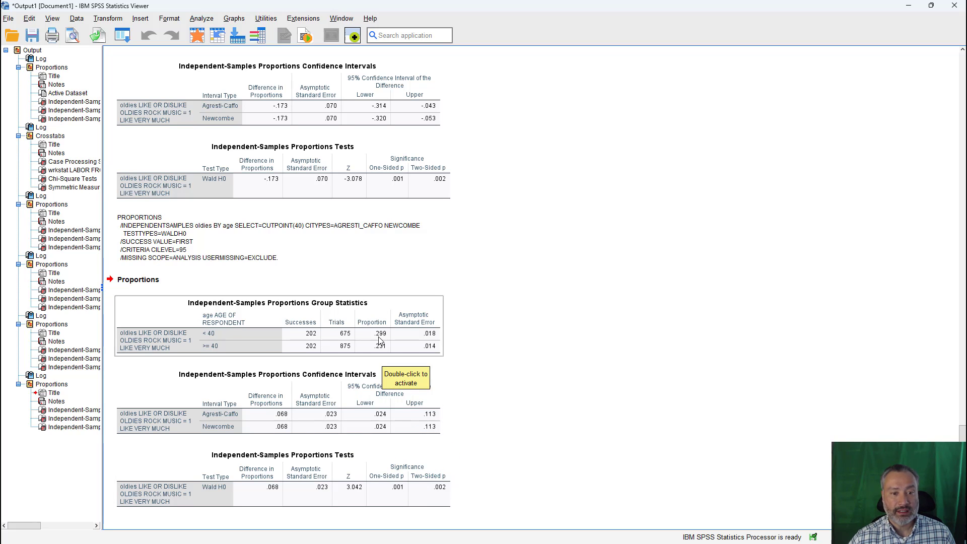